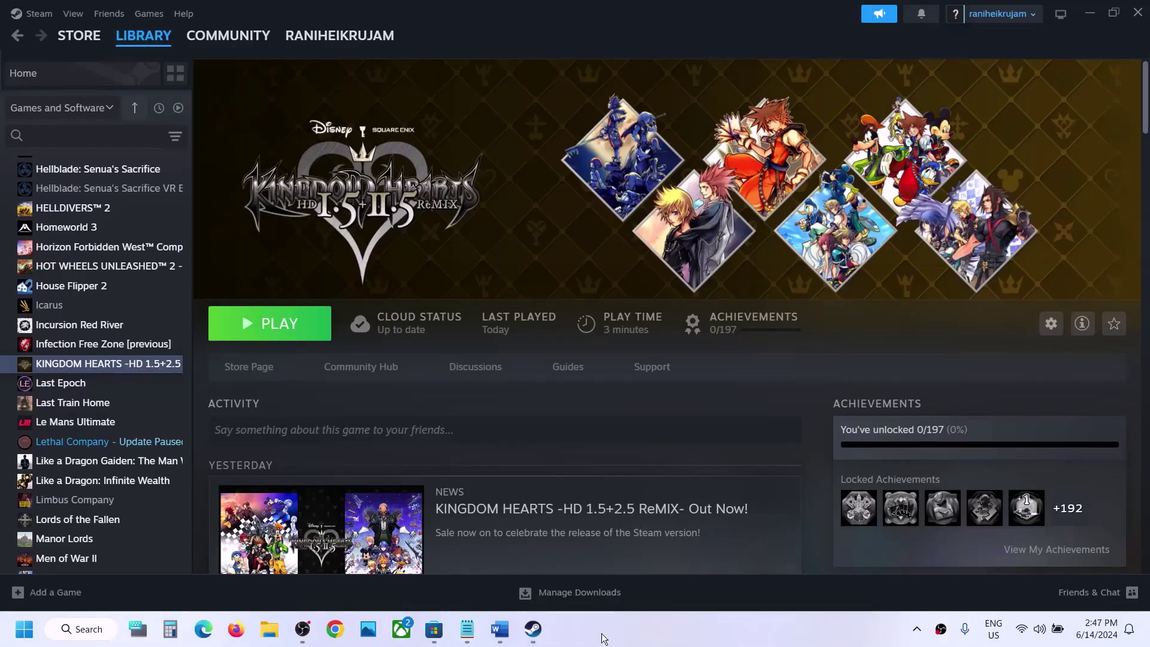
Step: Bring the Word troubleshooting notes (Restart Steam/PC, Verify game files) in front of Steam
{"action": "left_click", "coordinate": [501, 612]}
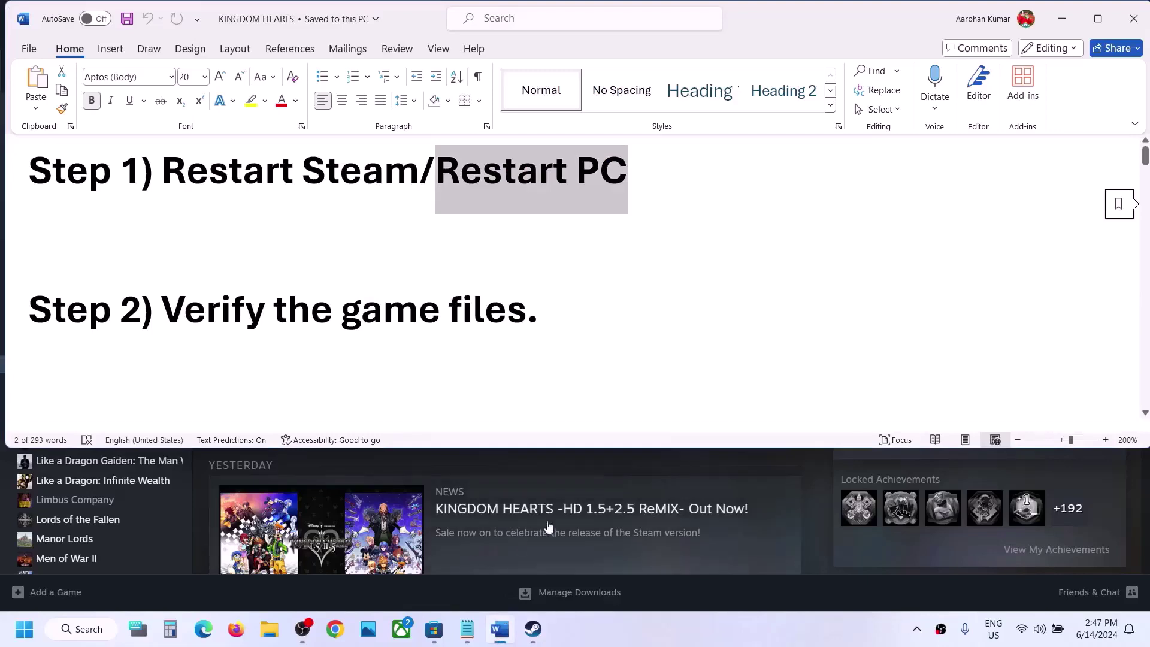
Step: Bring Steam forward and look at its main menu without choosing anything
{"action": "left_click", "coordinate": [624, 465]}
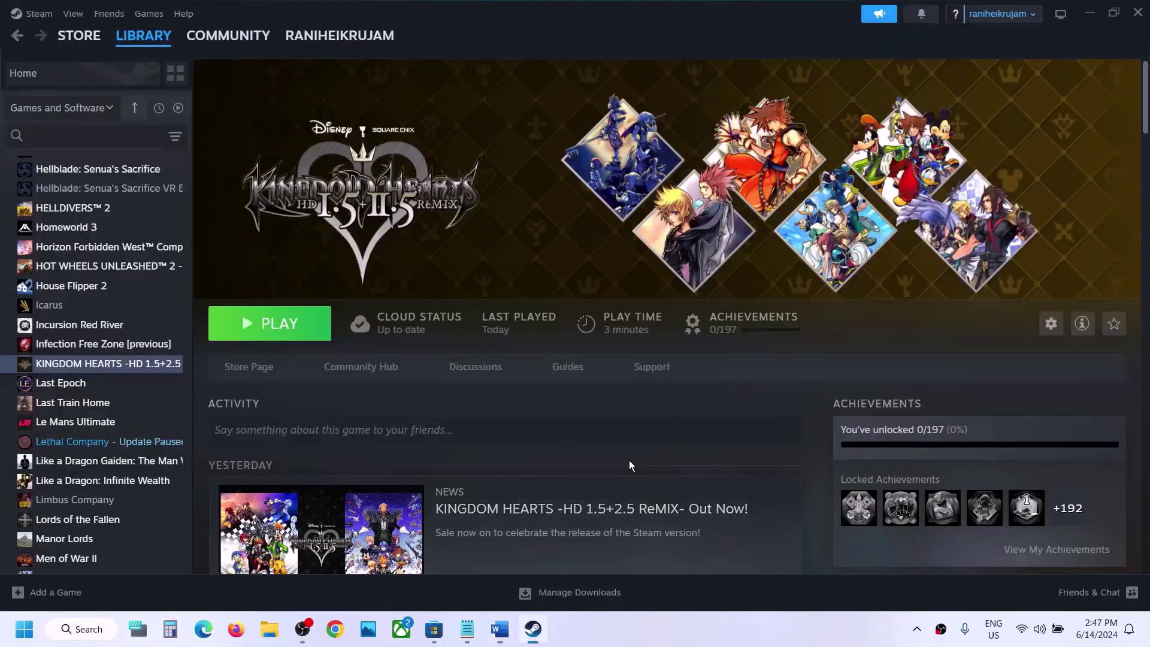
{"action": "left_click", "coordinate": [36, 15]}
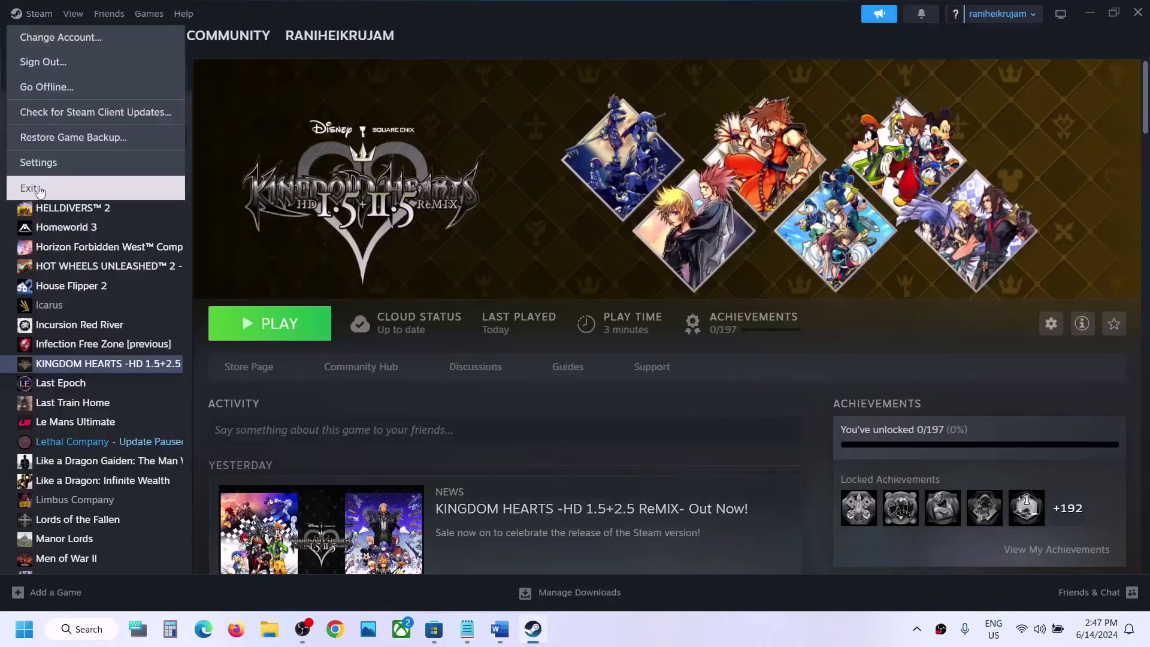
{"action": "left_click", "coordinate": [458, 128]}
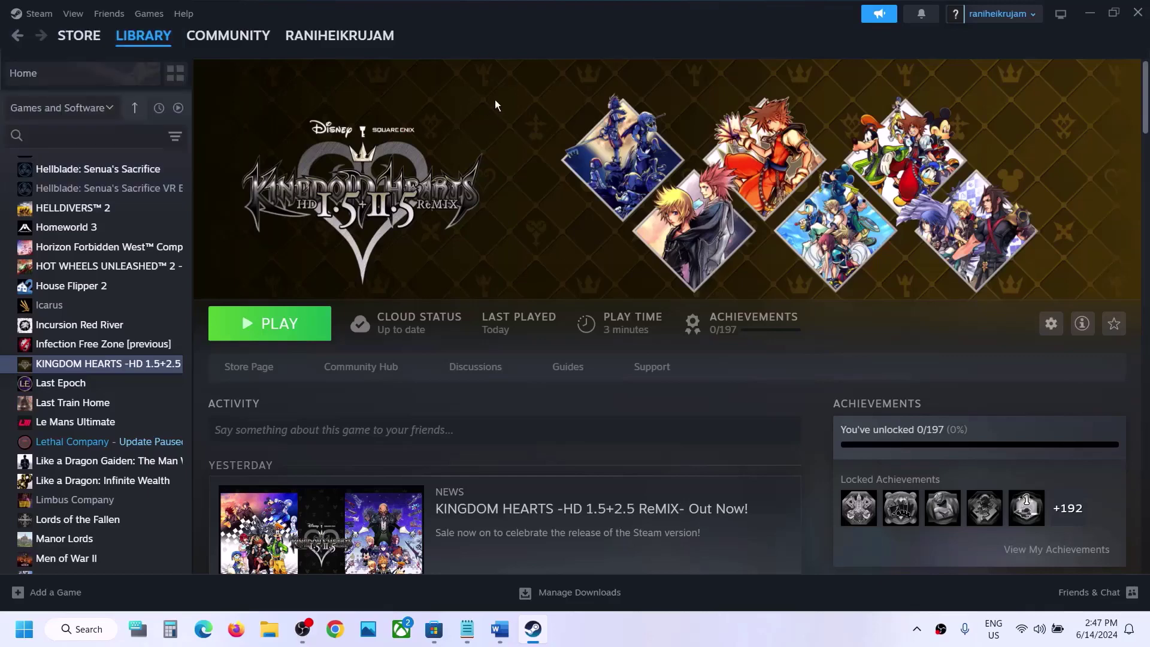
Step: View the Start menu power options without restarting, then return to the Steam library
{"action": "left_click", "coordinate": [500, 629]}
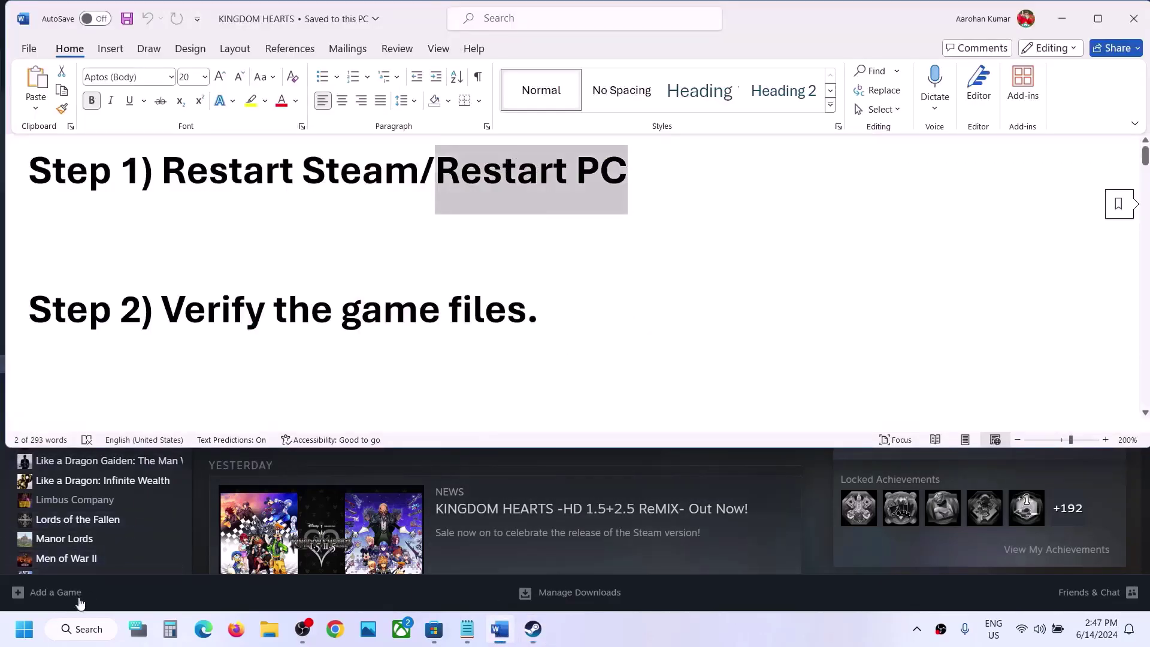
{"action": "left_click", "coordinate": [22, 640]}
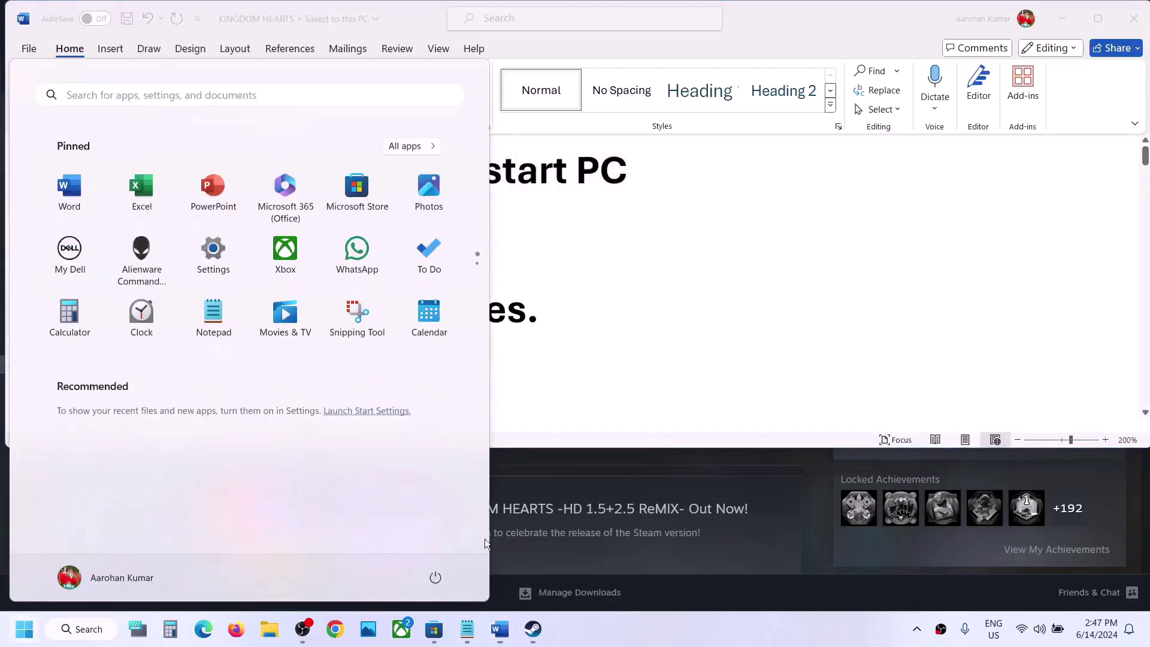
{"action": "left_click", "coordinate": [434, 577]}
{"action": "left_click", "coordinate": [617, 393]}
{"action": "left_click", "coordinate": [617, 393]}
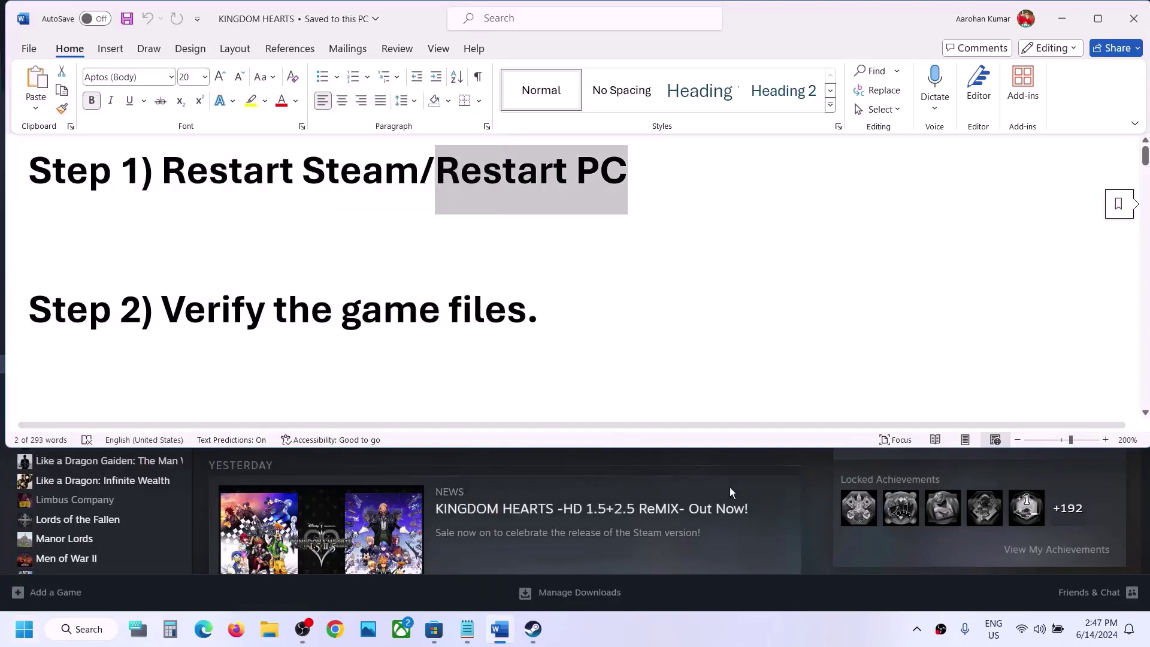
{"action": "left_click", "coordinate": [818, 505]}
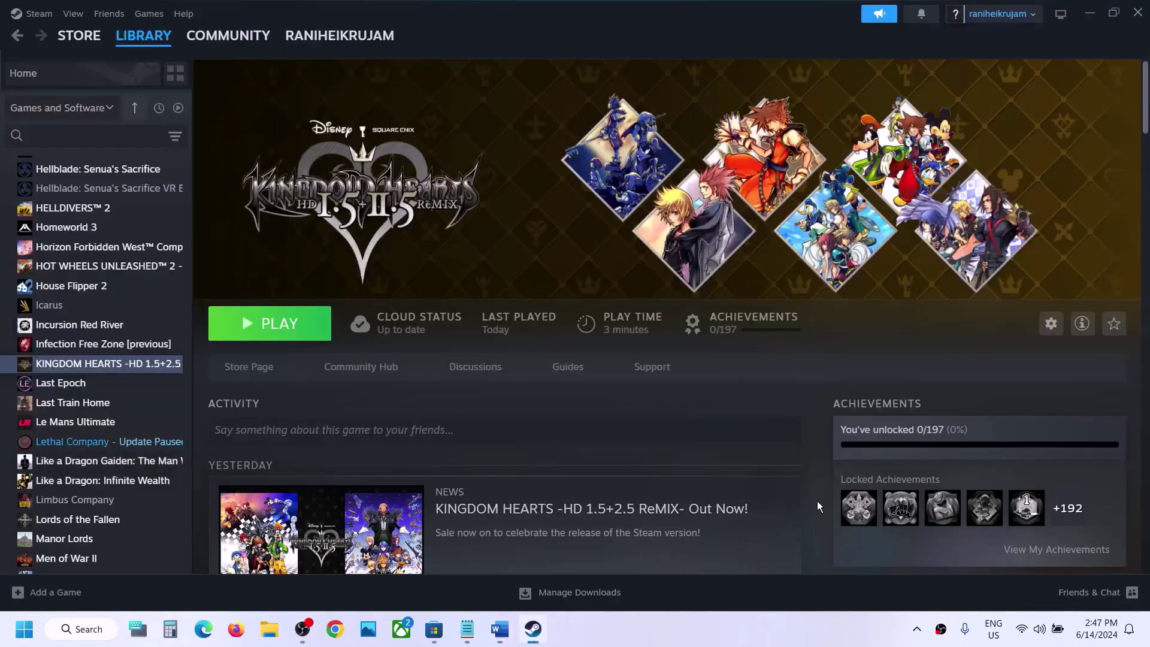
Step: Verify Kingdom Hearts' game files under Properties > Installed Files, then close Properties
{"action": "right_click", "coordinate": [145, 369]}
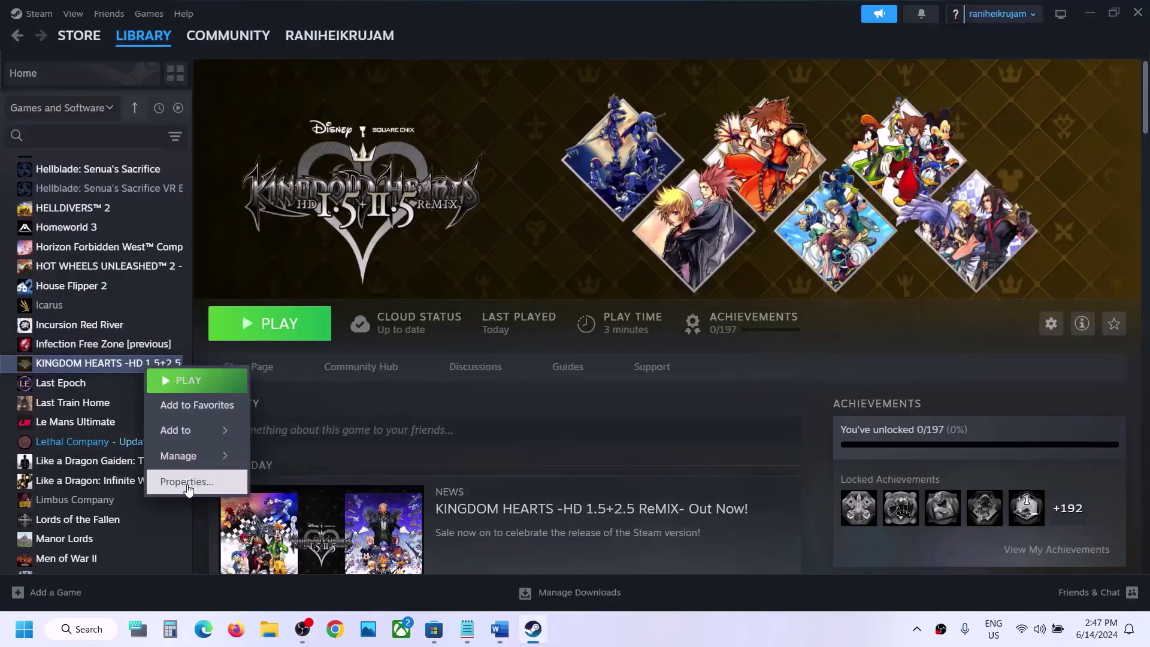
{"action": "left_click", "coordinate": [181, 477]}
{"action": "left_click", "coordinate": [314, 250]}
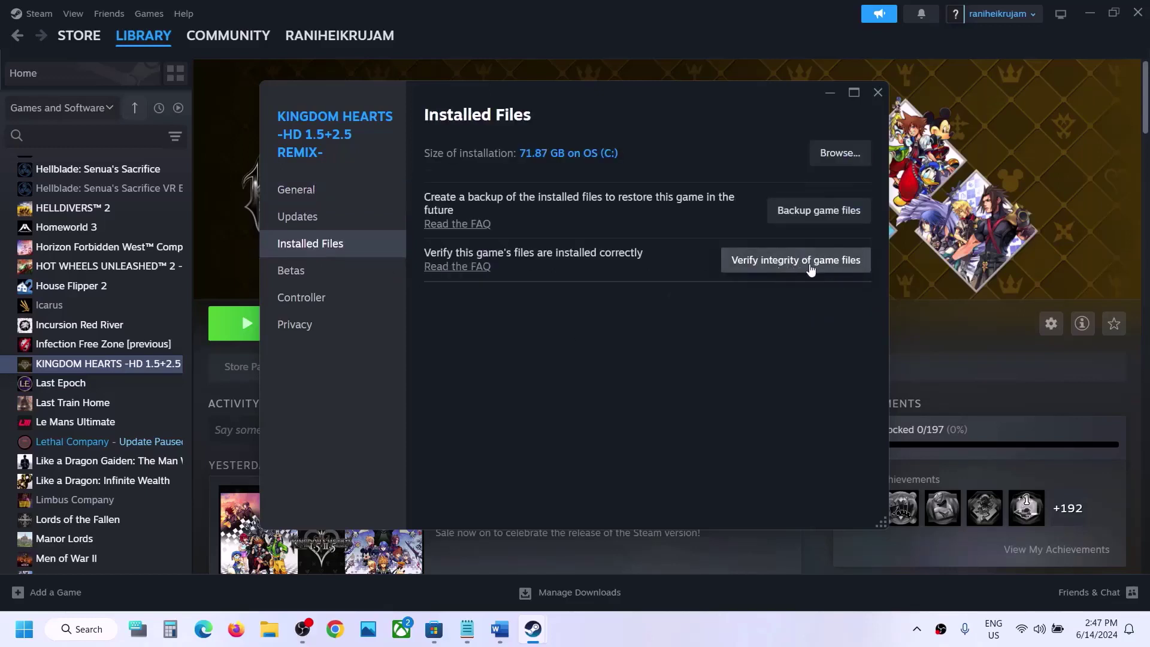
{"action": "left_click", "coordinate": [827, 270]}
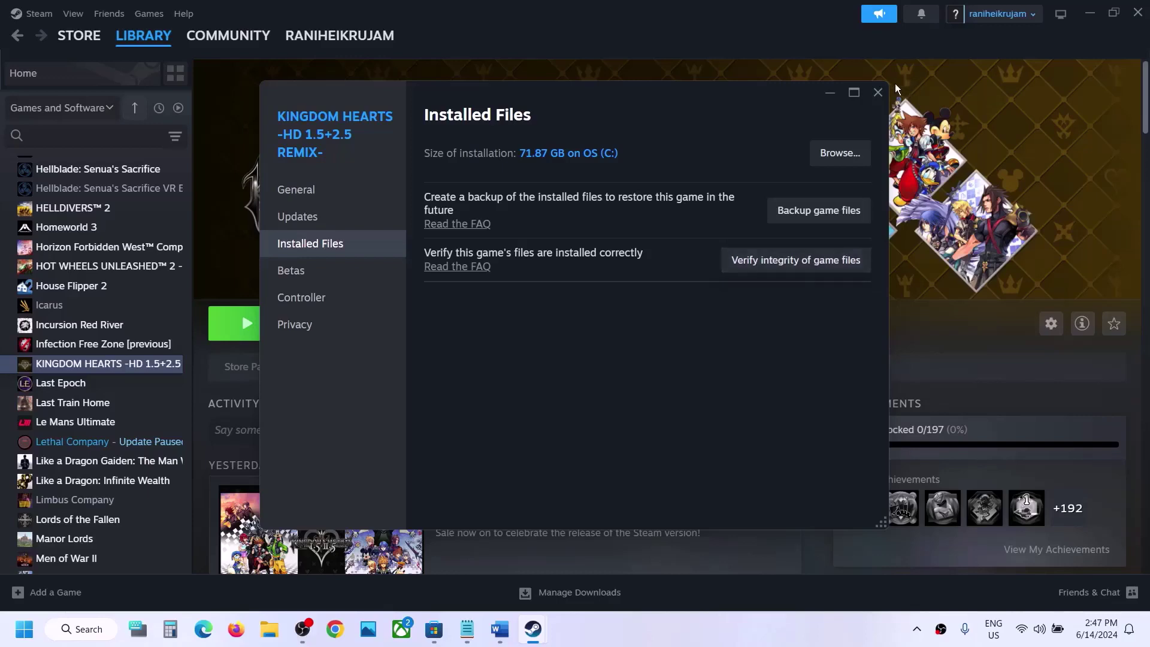
{"action": "left_click", "coordinate": [880, 93]}
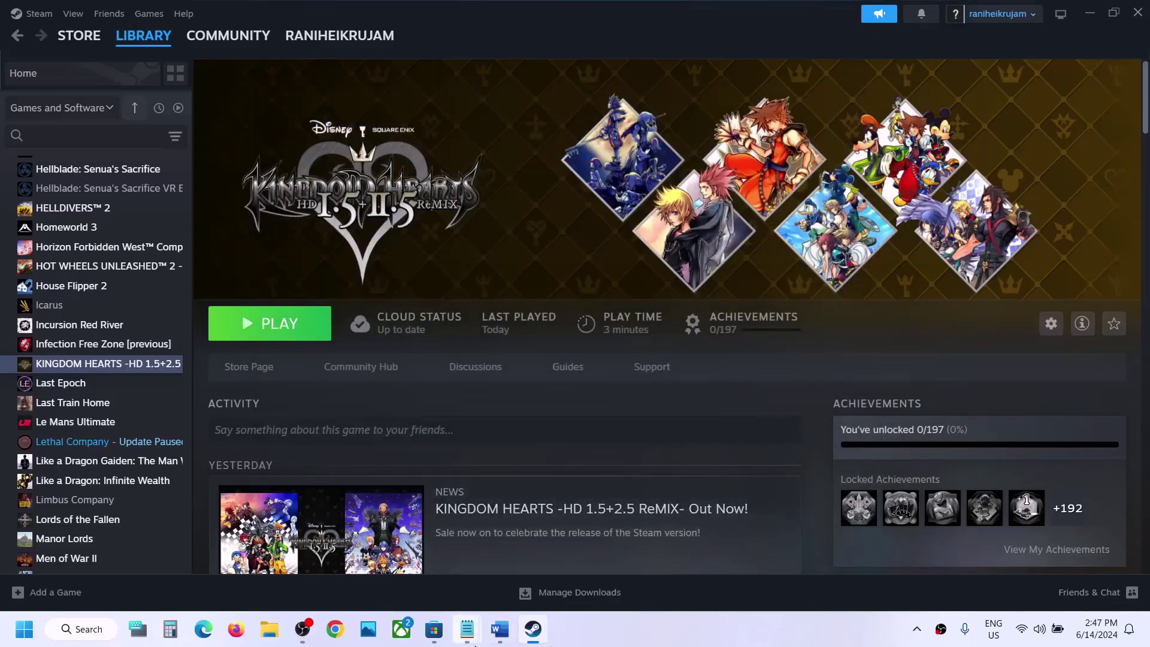
Step: Read Step 3 of the Word notes, highlighting 'Disable Gsync'
{"action": "left_click", "coordinate": [496, 639]}
{"action": "scroll", "coordinate": [418, 403], "scroll_direction": "down", "scroll_amount": 5}
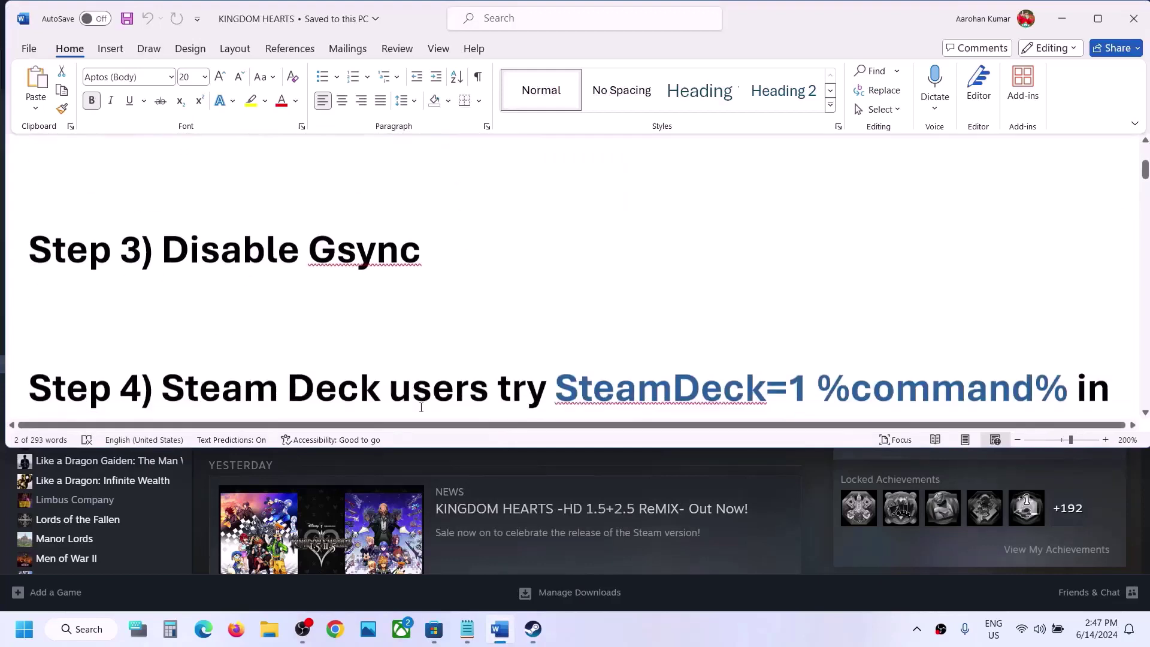
{"action": "left_click_drag", "start_coordinate": [206, 255], "coordinate": [353, 268]}
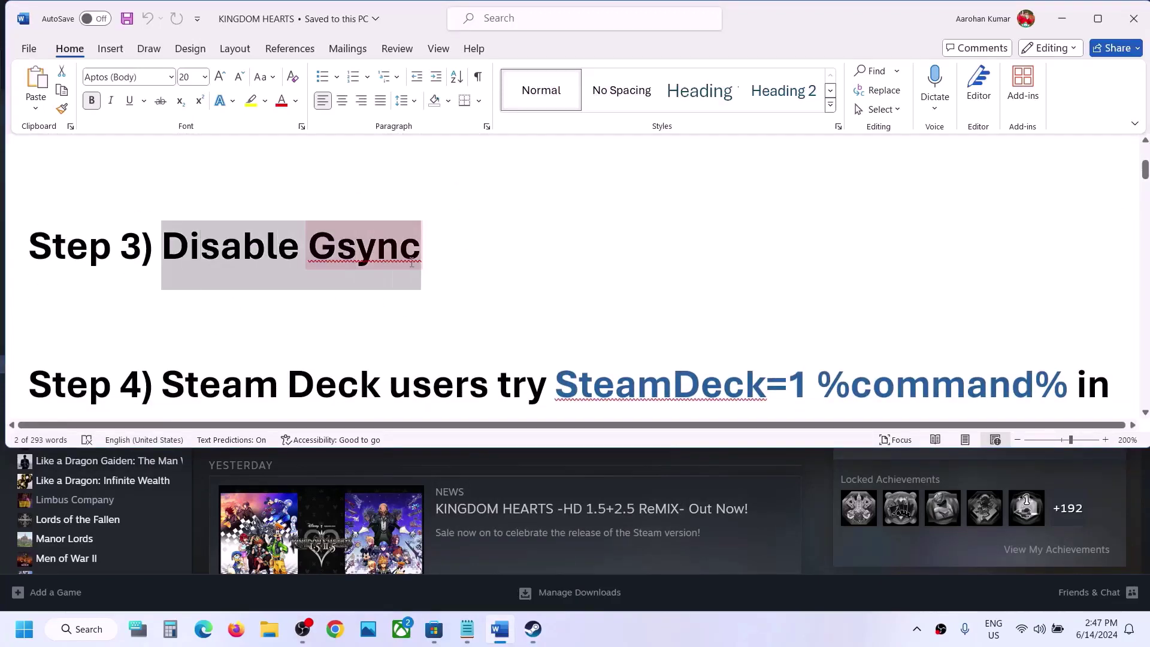
{"action": "right_click", "coordinate": [353, 268]}
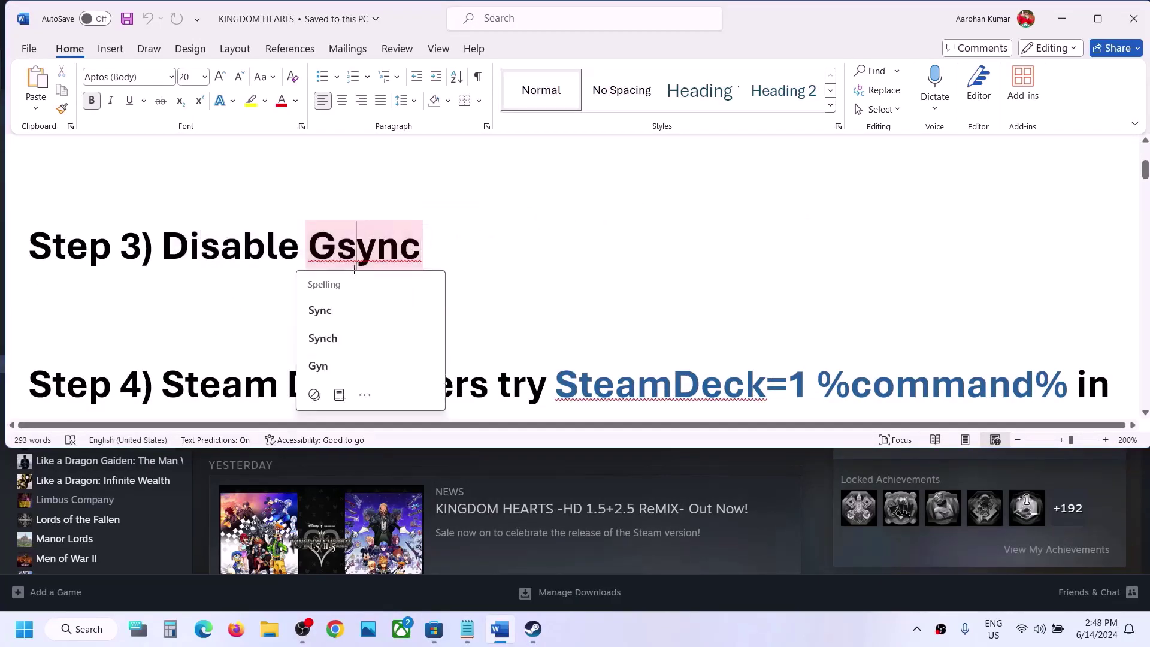
{"action": "left_click", "coordinate": [245, 252]}
{"action": "left_click_drag", "start_coordinate": [272, 235], "coordinate": [423, 234]}
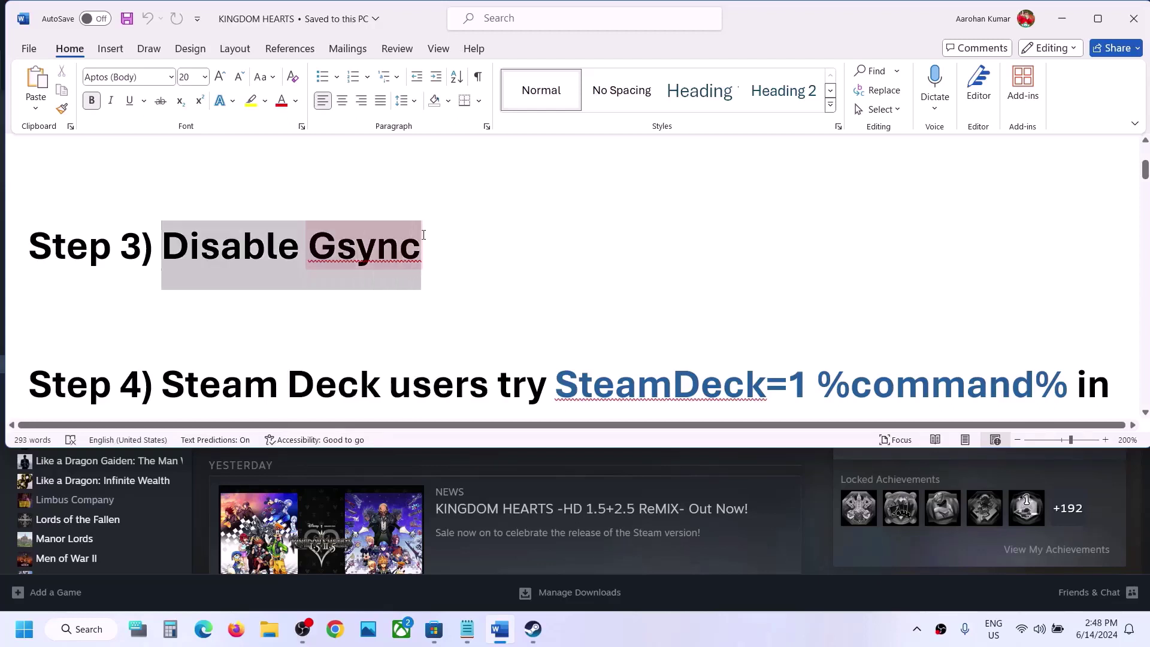
{"action": "left_click", "coordinate": [263, 251]}
Step: Read Step 4 about Steam Deck users and launch options, highlighting key phrases
{"action": "scroll", "coordinate": [263, 250], "scroll_direction": "down", "scroll_amount": 3}
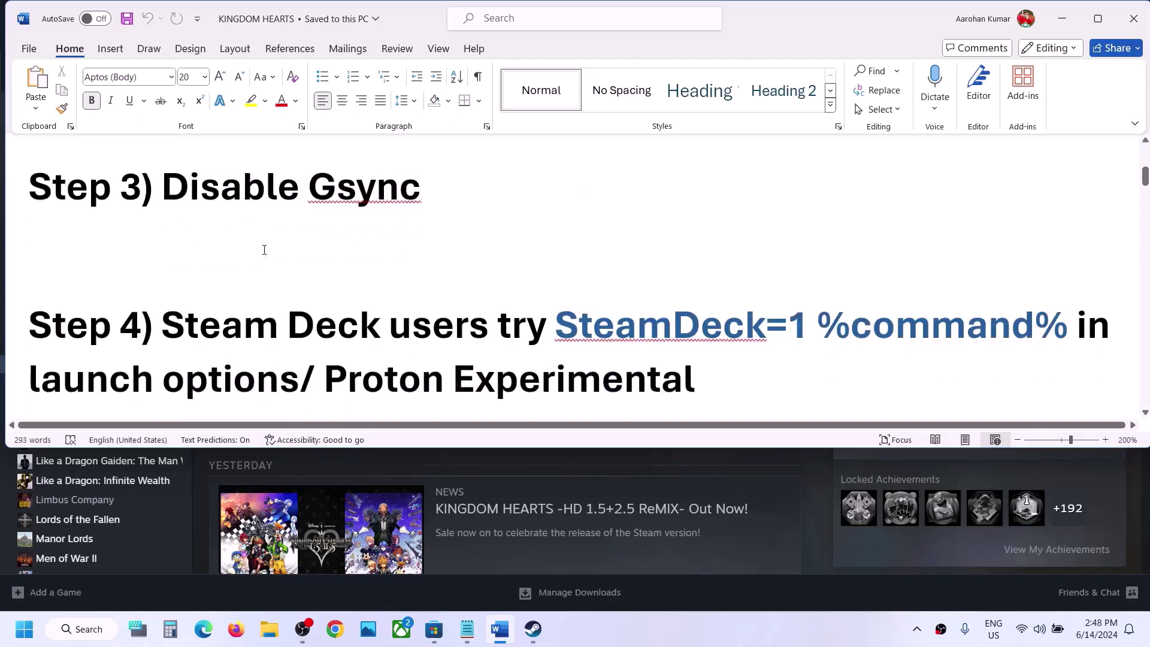
{"action": "left_click_drag", "start_coordinate": [175, 246], "coordinate": [1066, 251]}
{"action": "left_click", "coordinate": [560, 247]}
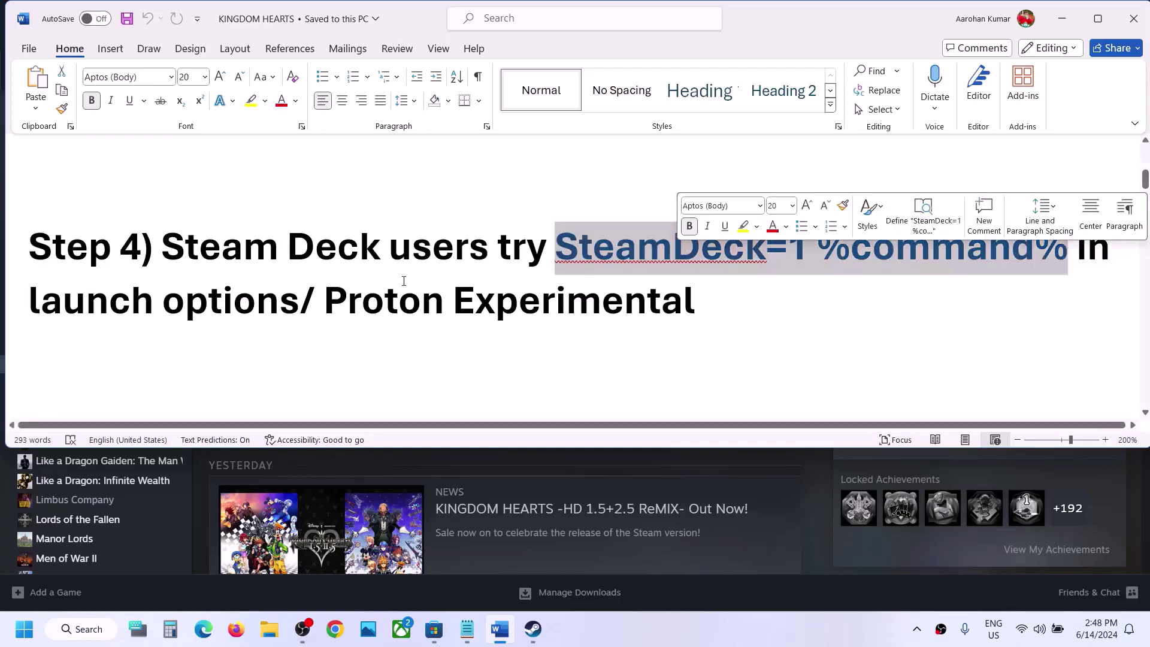
{"action": "left_click_drag", "start_coordinate": [179, 299], "coordinate": [687, 286]}
{"action": "key", "text": "Right"}
{"action": "left_click", "coordinate": [688, 286]}
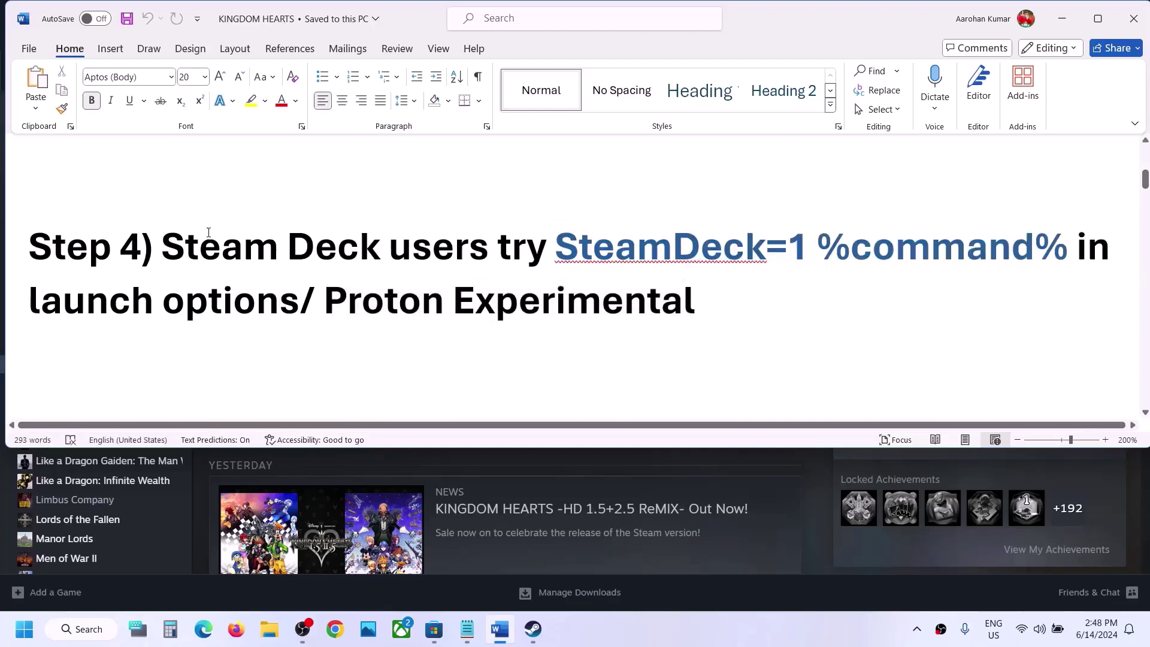
{"action": "left_click_drag", "start_coordinate": [185, 250], "coordinate": [354, 265]}
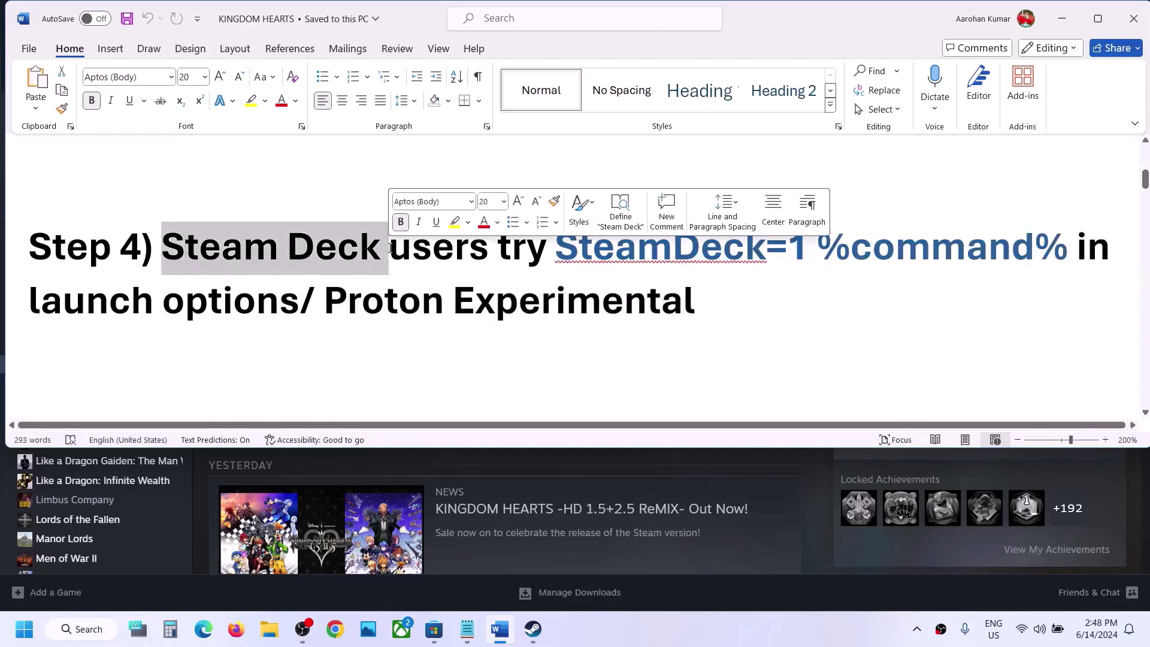
{"action": "left_click", "coordinate": [357, 265]}
Step: Read Step 5 'Rename/Delete Save Game' and its progress-loss warning, then minimize Word
{"action": "scroll", "coordinate": [355, 264], "scroll_direction": "down", "scroll_amount": 5}
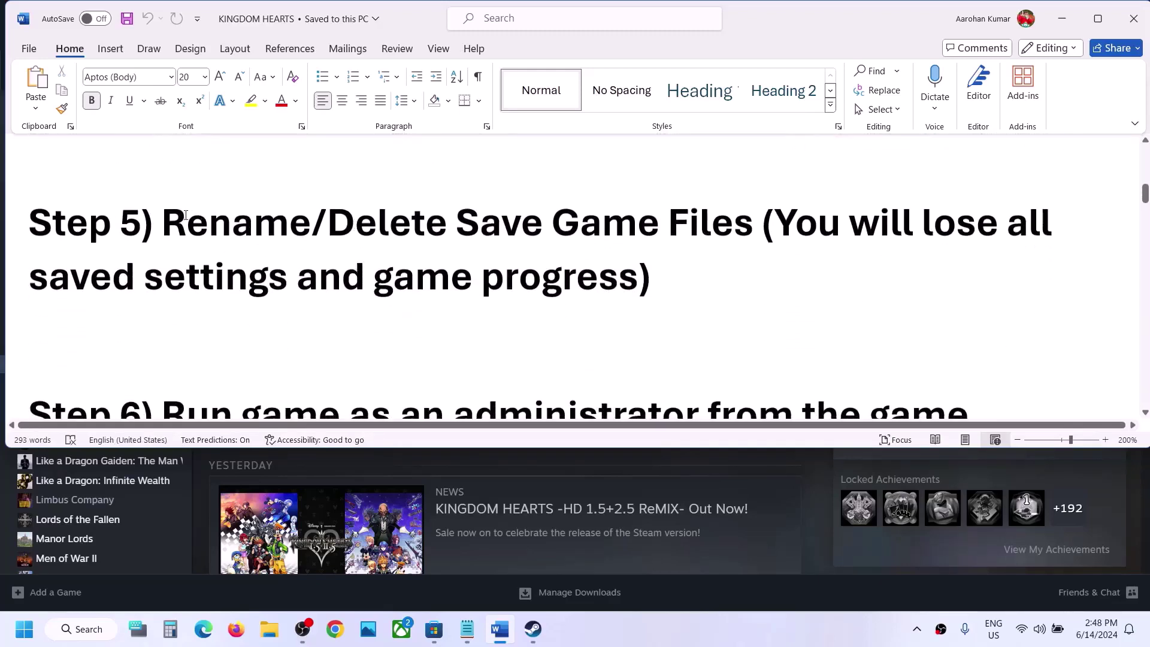
{"action": "left_click_drag", "start_coordinate": [183, 215], "coordinate": [664, 222]}
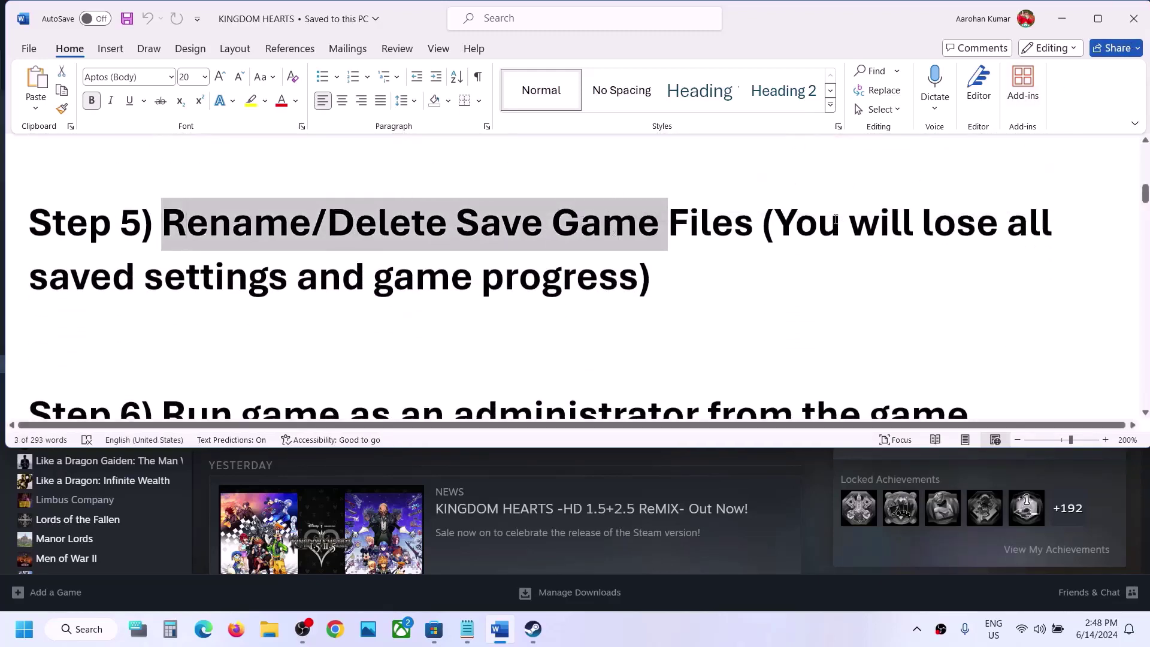
{"action": "left_click_drag", "start_coordinate": [775, 227], "coordinate": [555, 279]}
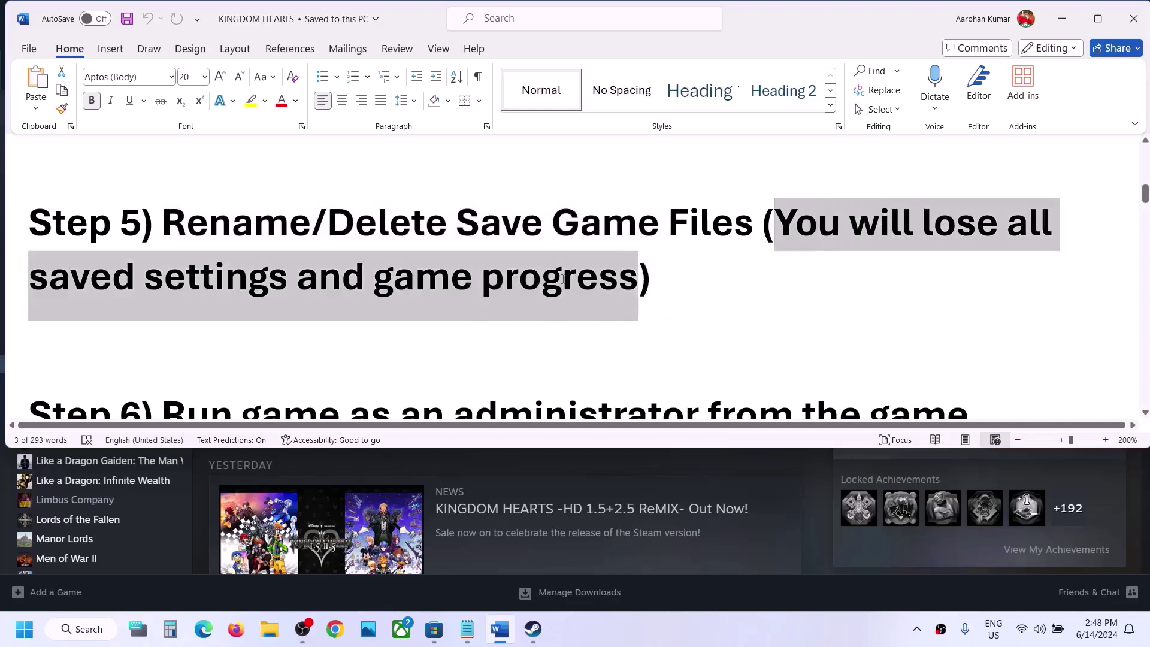
{"action": "left_click", "coordinate": [622, 277]}
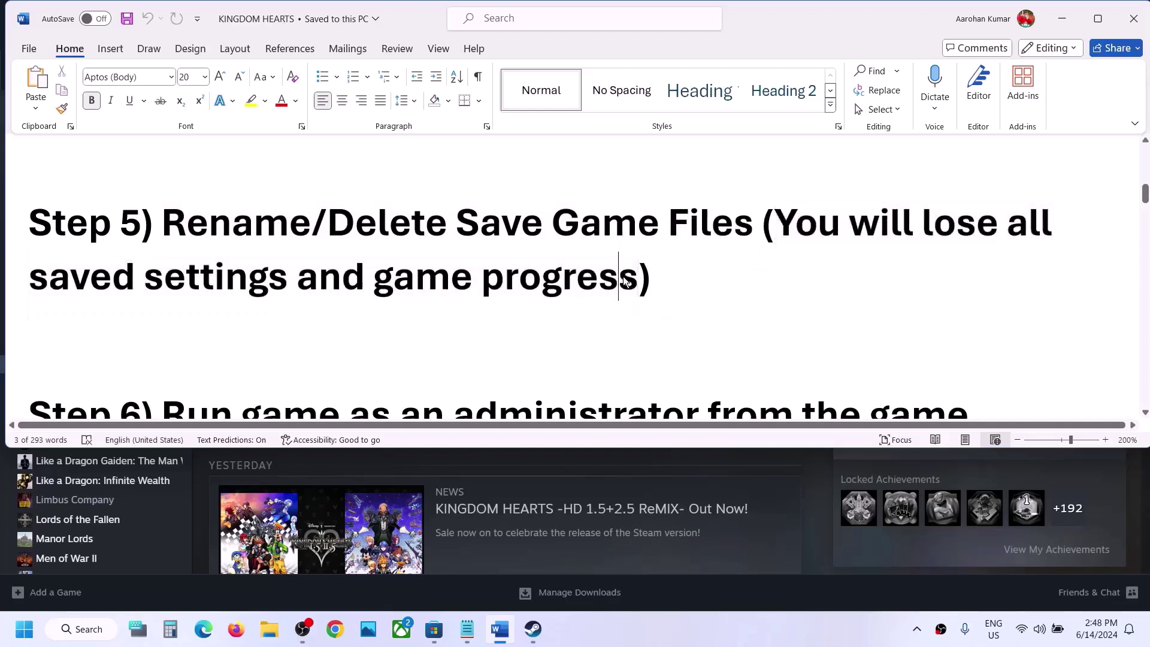
{"action": "left_click", "coordinate": [1072, 17]}
Step: Go to Documents > My Games and copy the KINGDOM HEARTS HD 1.5+2.5 ReMIX folder as a backup
{"action": "left_click", "coordinate": [661, 625]}
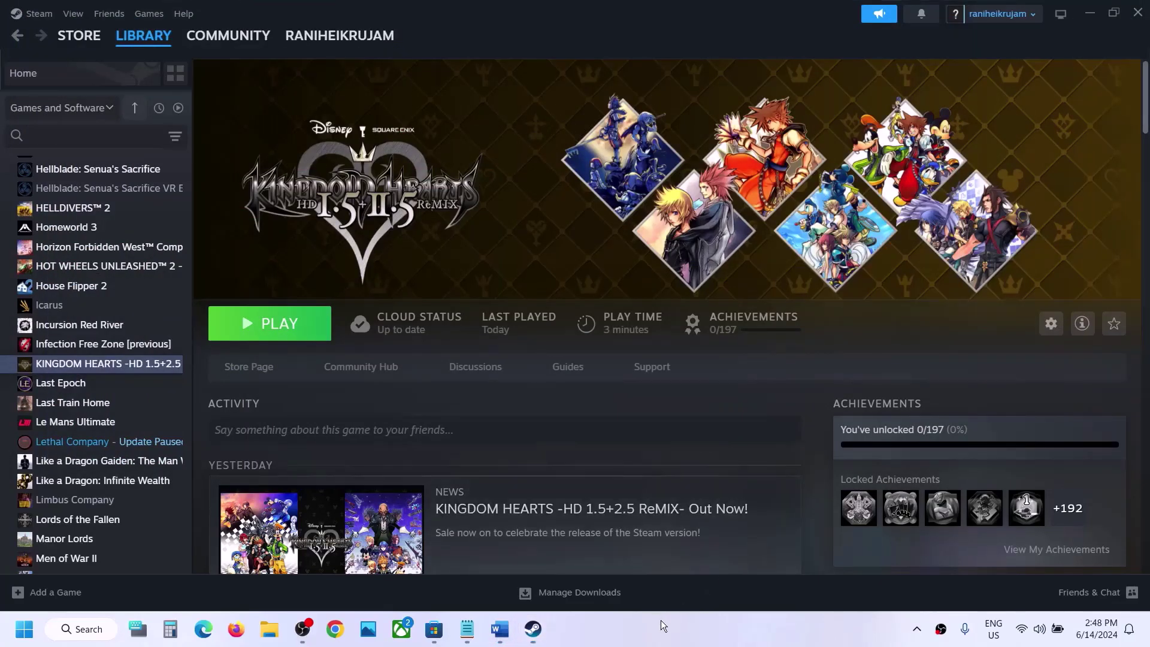
{"action": "left_click", "coordinate": [269, 638]}
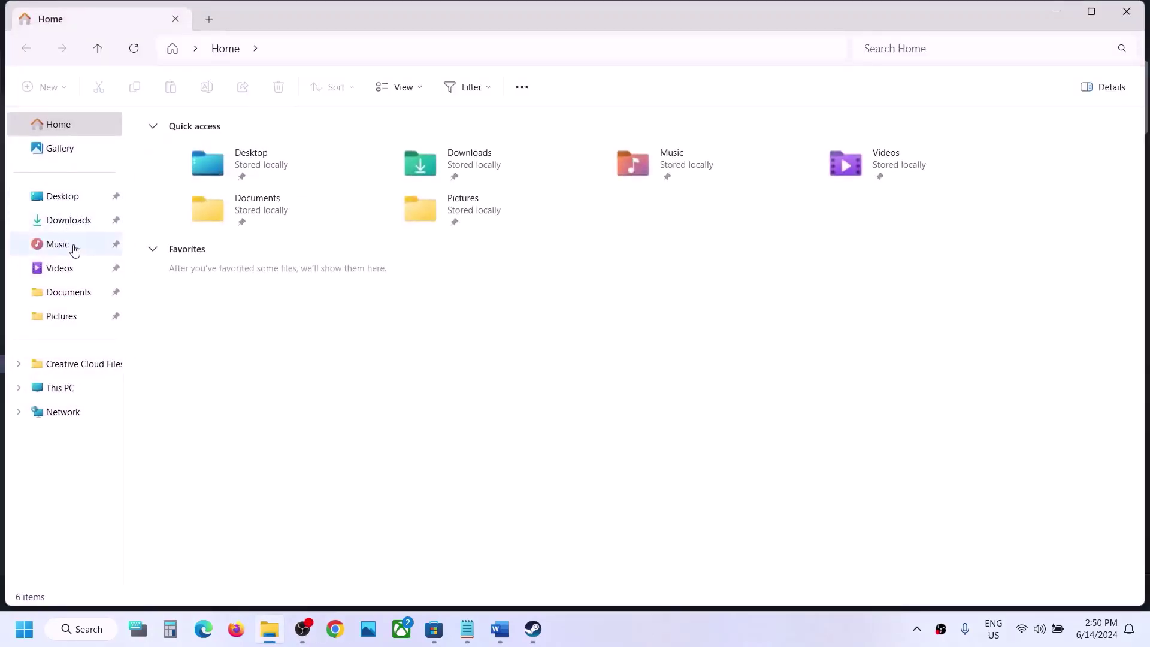
{"action": "left_click", "coordinate": [79, 300]}
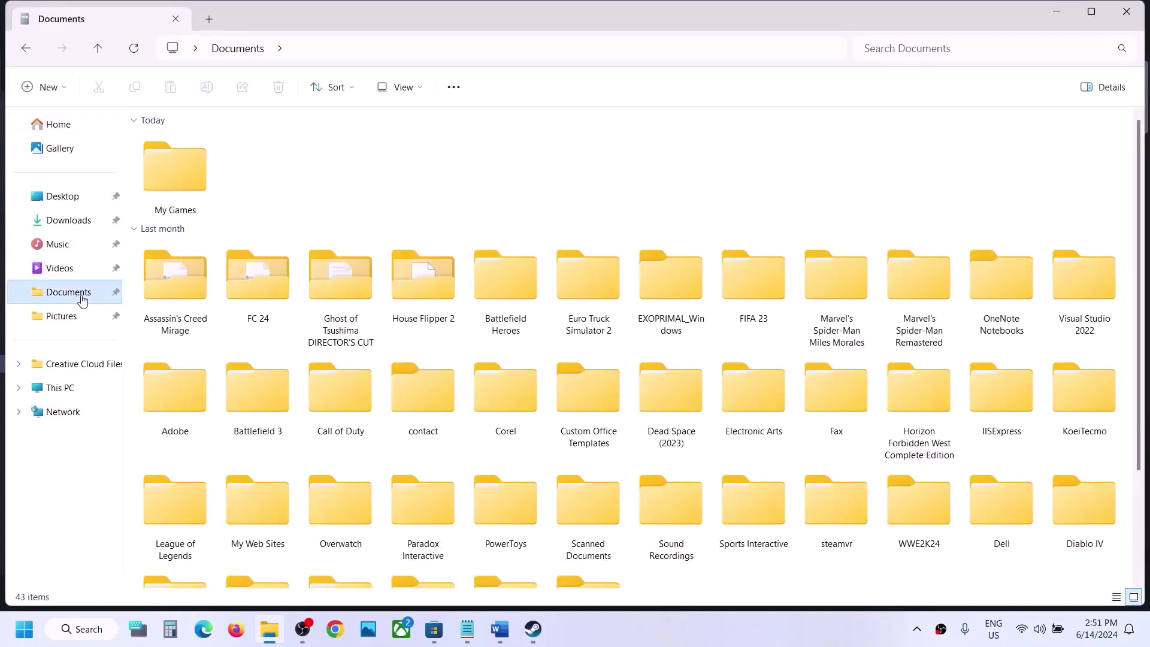
{"action": "double_click", "coordinate": [188, 183]}
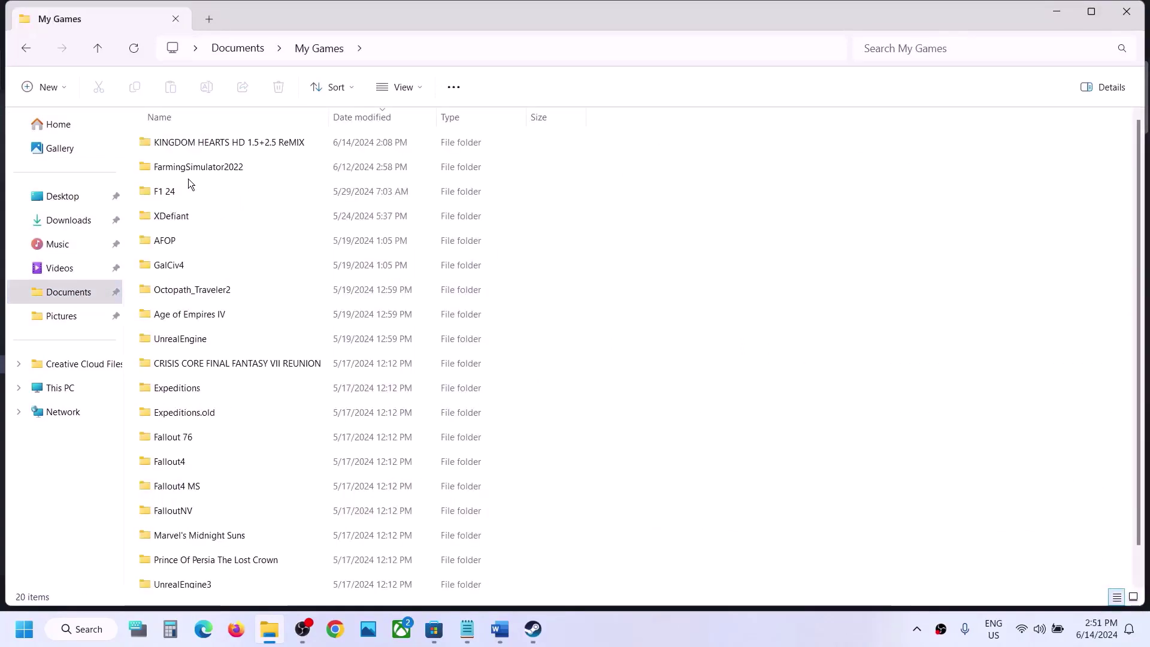
{"action": "left_click", "coordinate": [207, 151]}
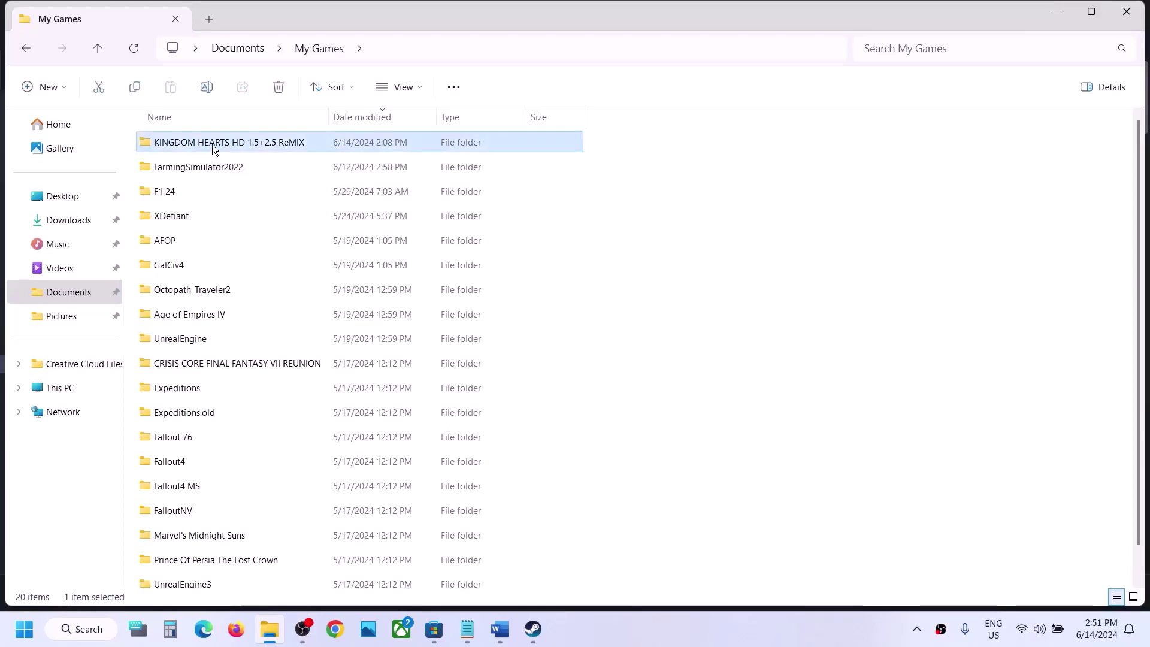
{"action": "right_click", "coordinate": [212, 144]}
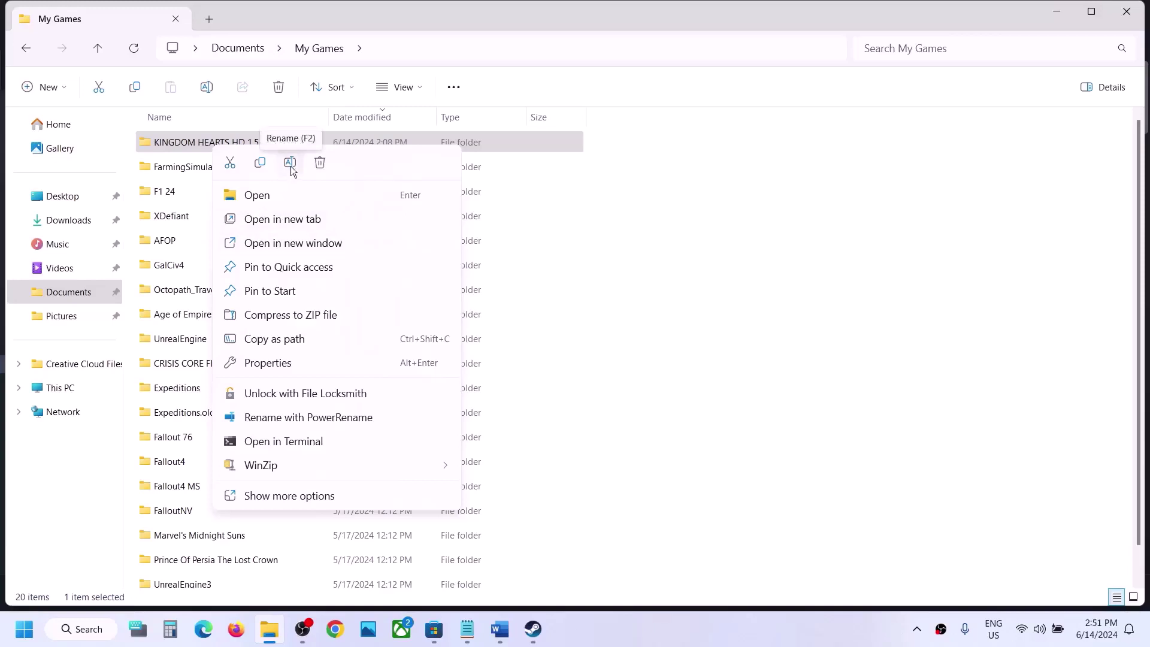
{"action": "left_click", "coordinate": [194, 144]}
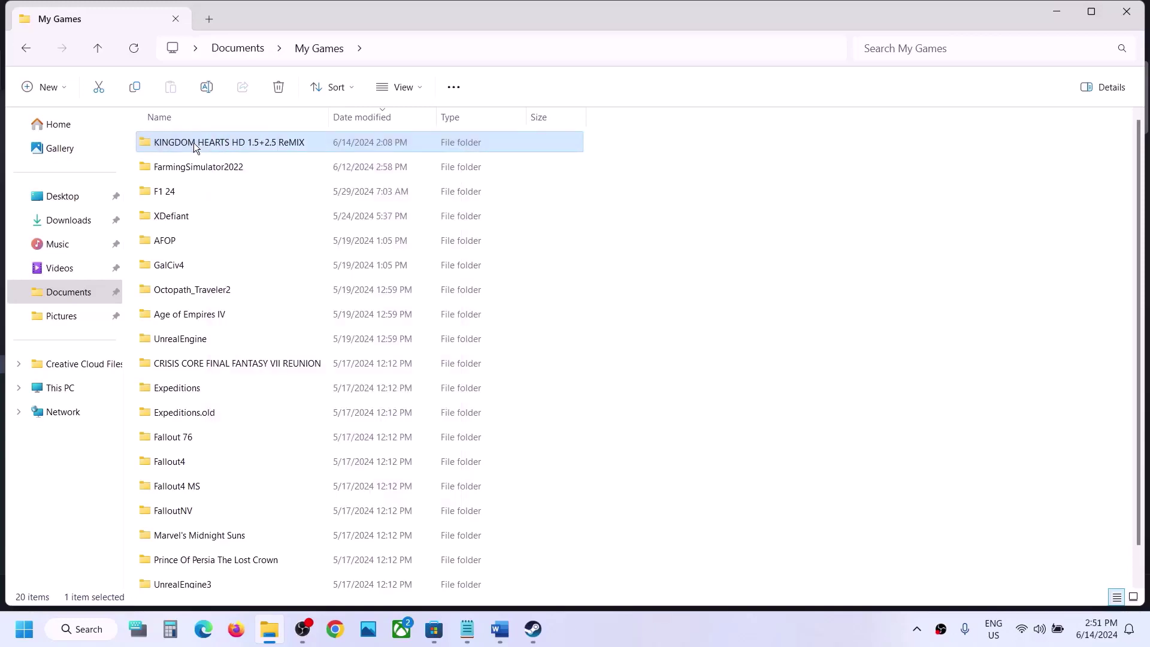
{"action": "right_click", "coordinate": [194, 144]}
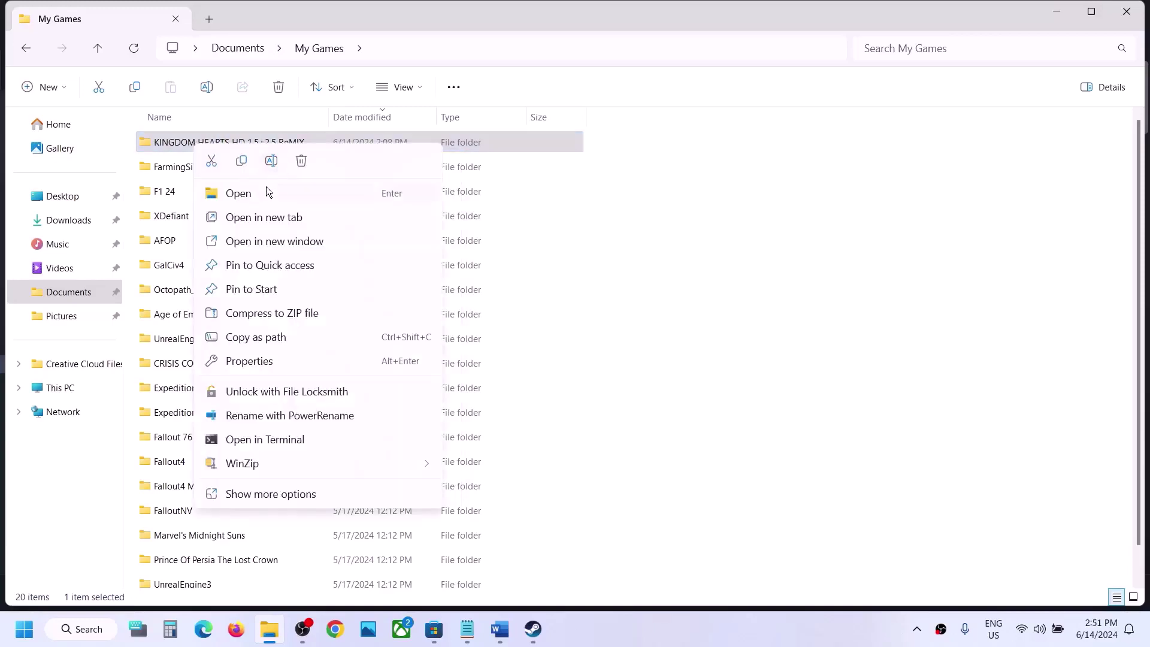
{"action": "left_click", "coordinate": [242, 162]}
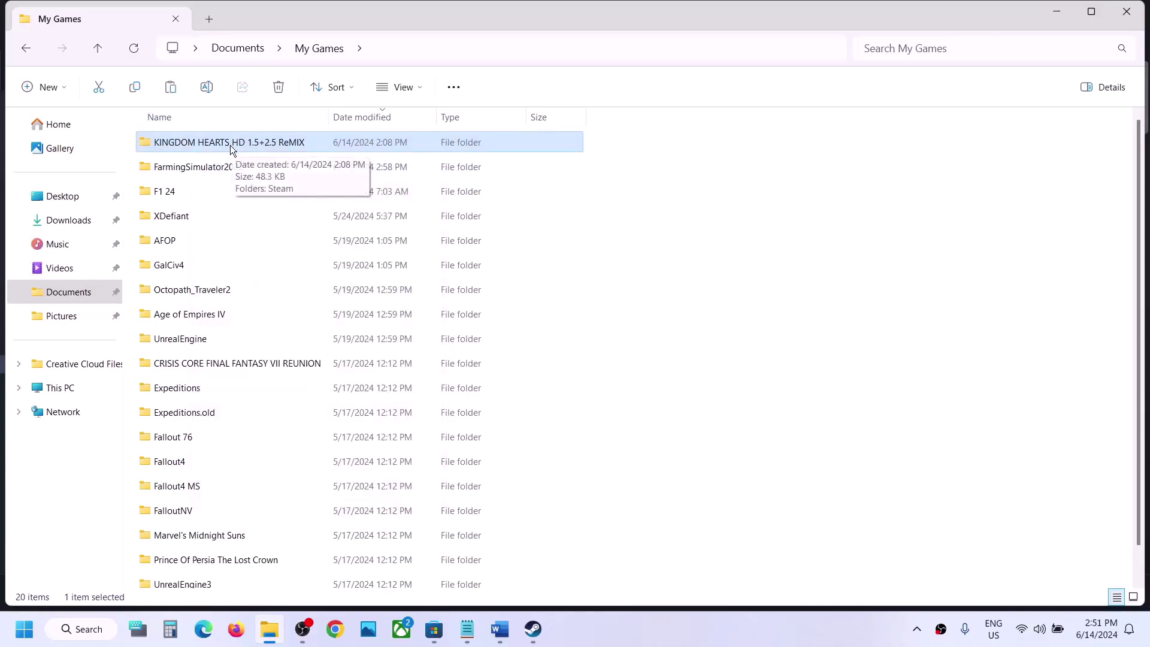
Step: Rename the KINGDOM HEARTS HD 1.5+2.5 ReMIX folder by appending '.old'
{"action": "right_click", "coordinate": [230, 146]}
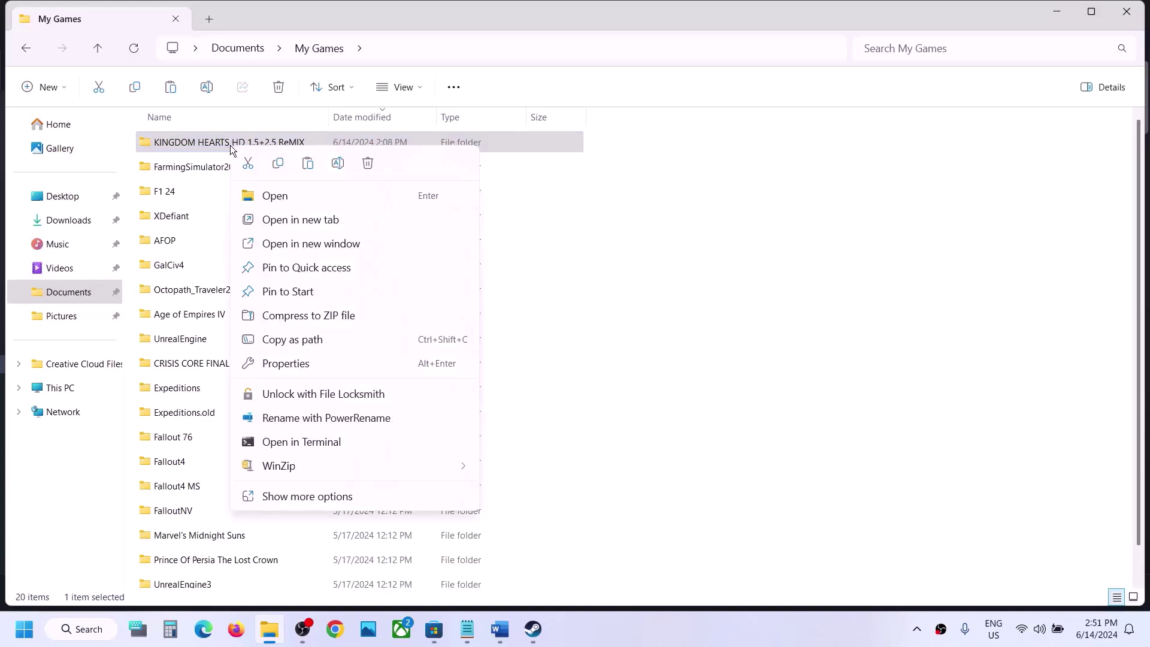
{"action": "left_click", "coordinate": [333, 168]}
{"action": "left_click", "coordinate": [307, 142]}
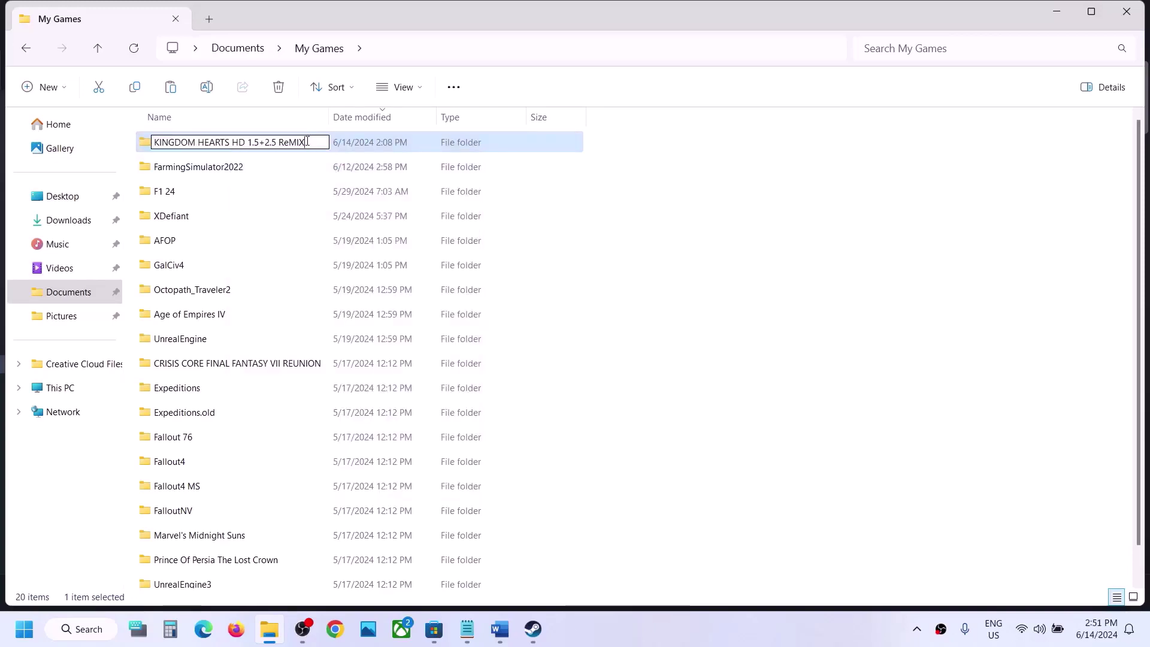
{"action": "type", "text": ".old"}
{"action": "key", "text": "Return"}
{"action": "left_click", "coordinate": [644, 240]}
{"action": "right_click", "coordinate": [300, 145]}
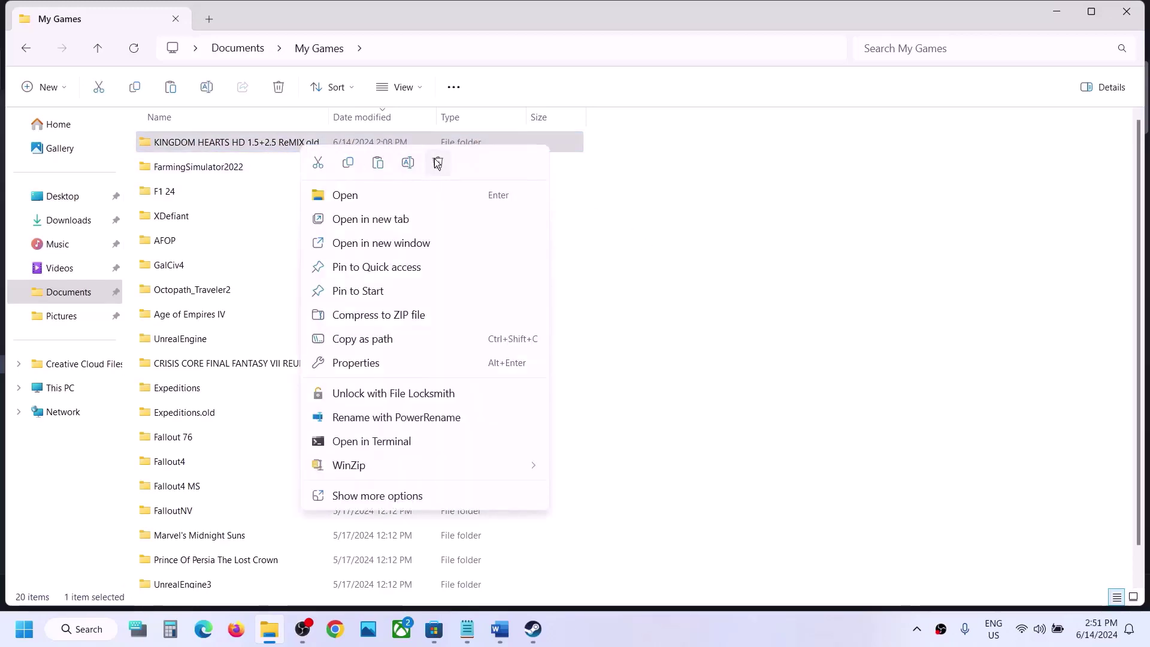
{"action": "left_click", "coordinate": [640, 358]}
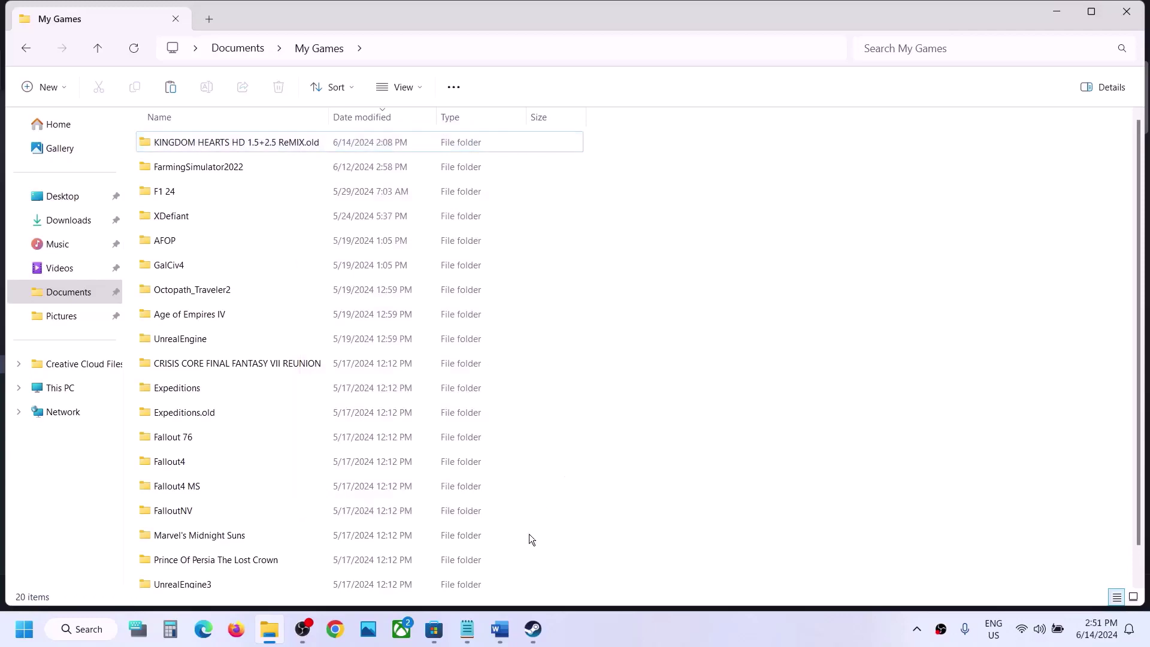
Step: Read Step 6's run-as-administrator instruction in the Word notes, then return to Steam
{"action": "left_click", "coordinate": [545, 632]}
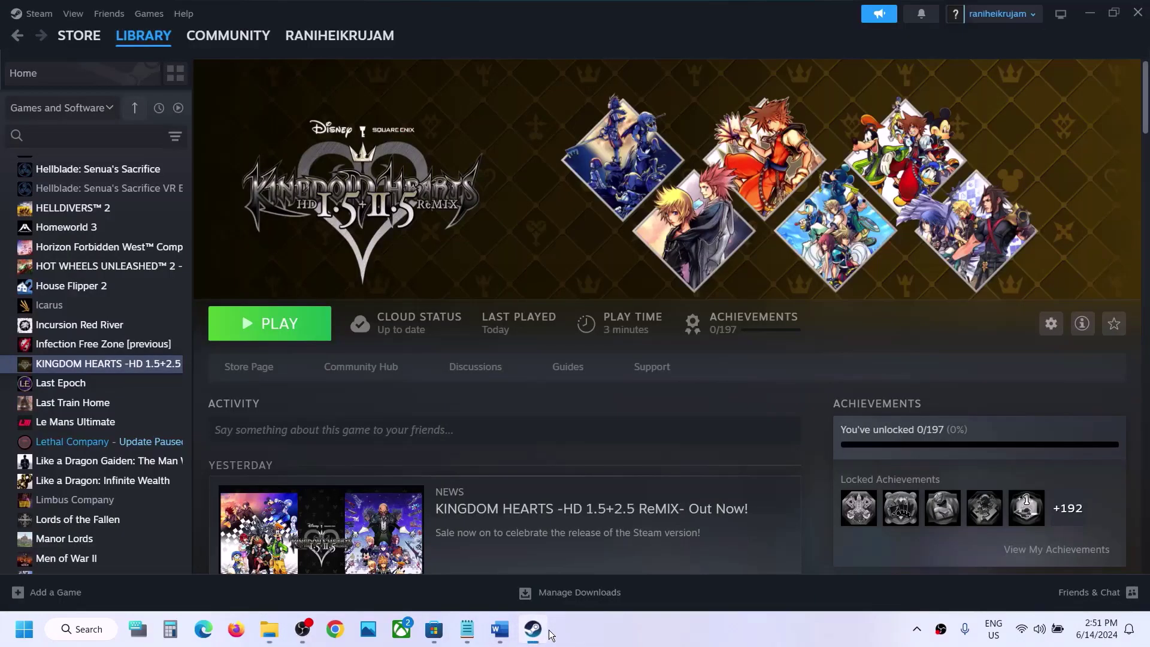
{"action": "left_click", "coordinate": [500, 629]}
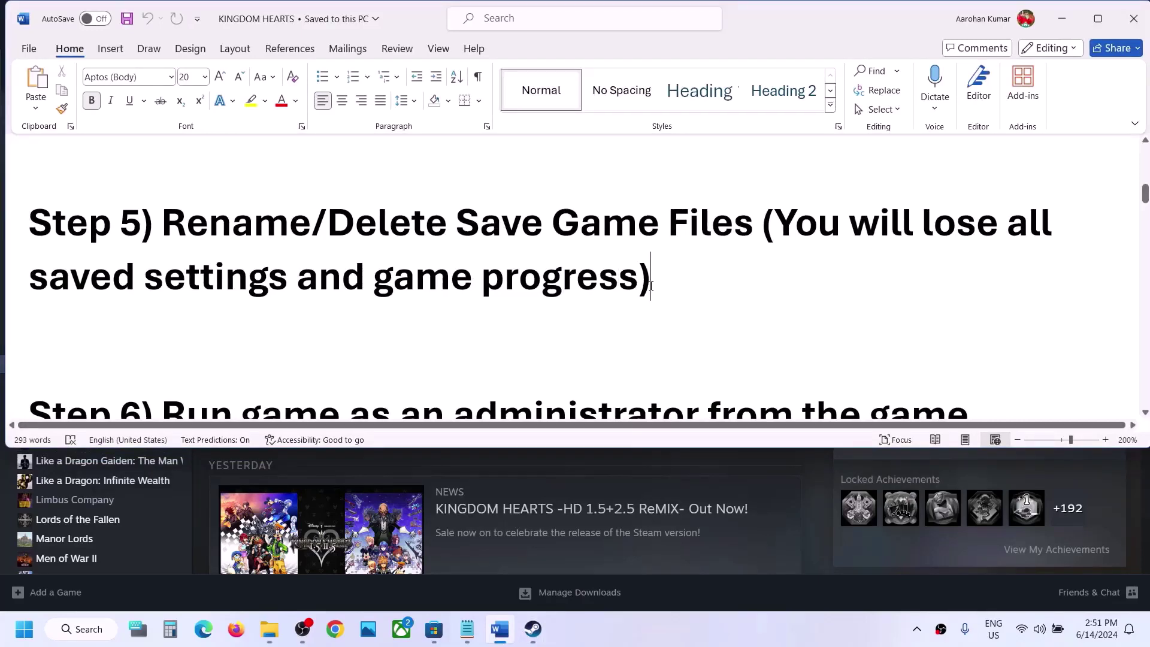
{"action": "scroll", "coordinate": [650, 284], "scroll_direction": "down", "scroll_amount": 3}
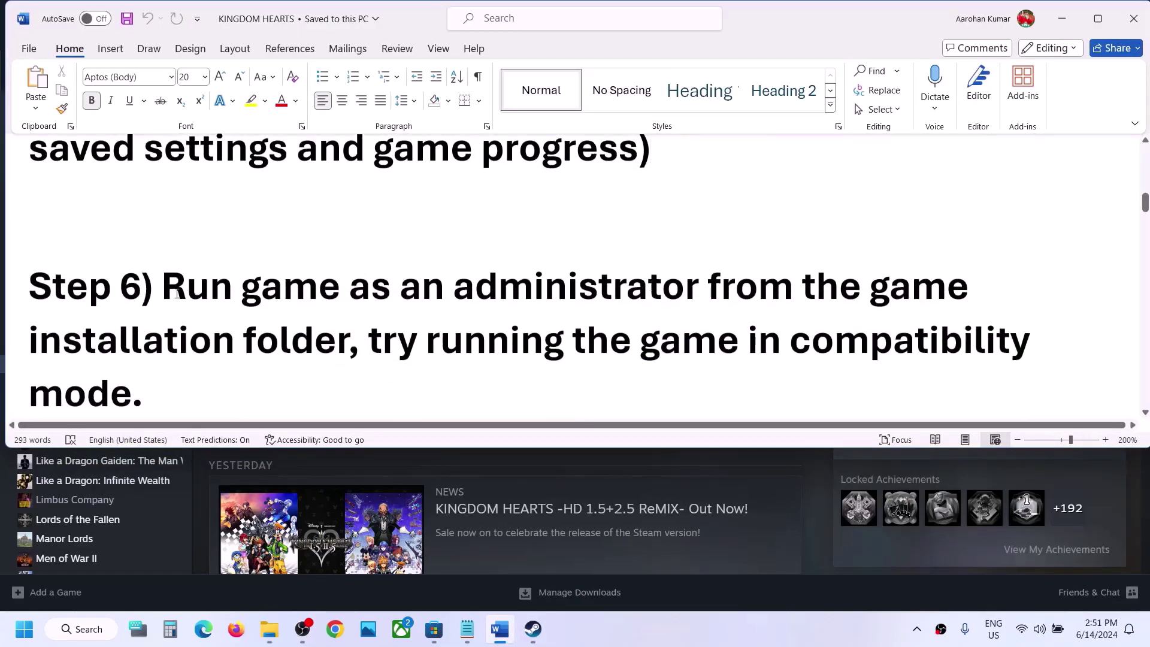
{"action": "left_click_drag", "start_coordinate": [224, 288], "coordinate": [313, 346]}
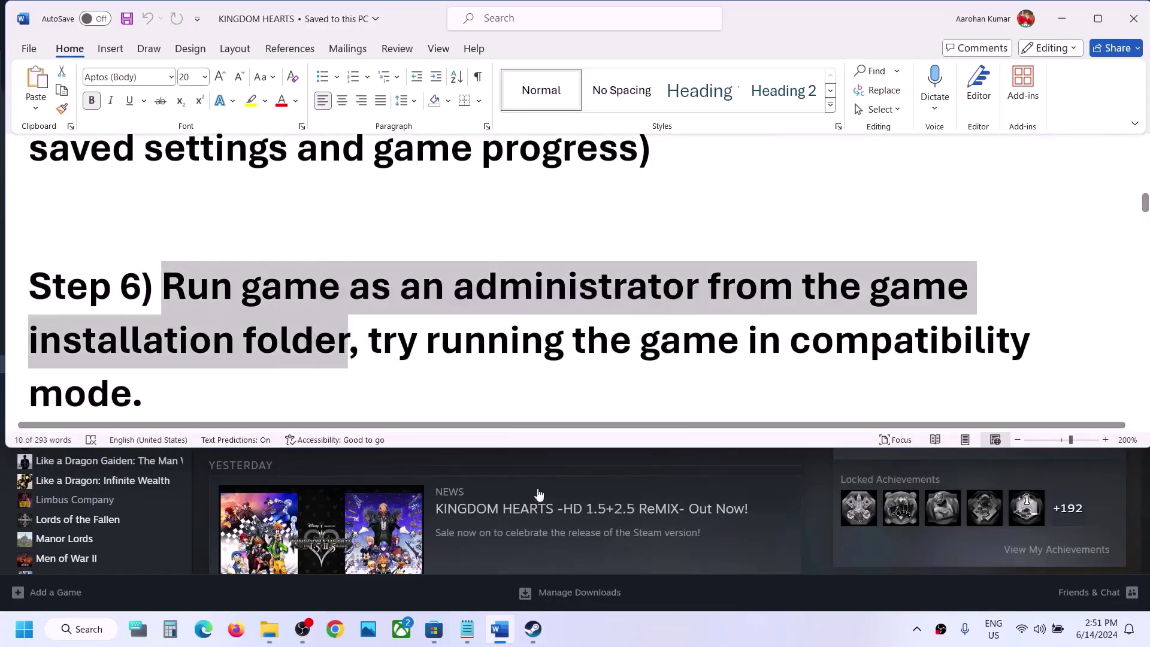
{"action": "left_click", "coordinate": [602, 472]}
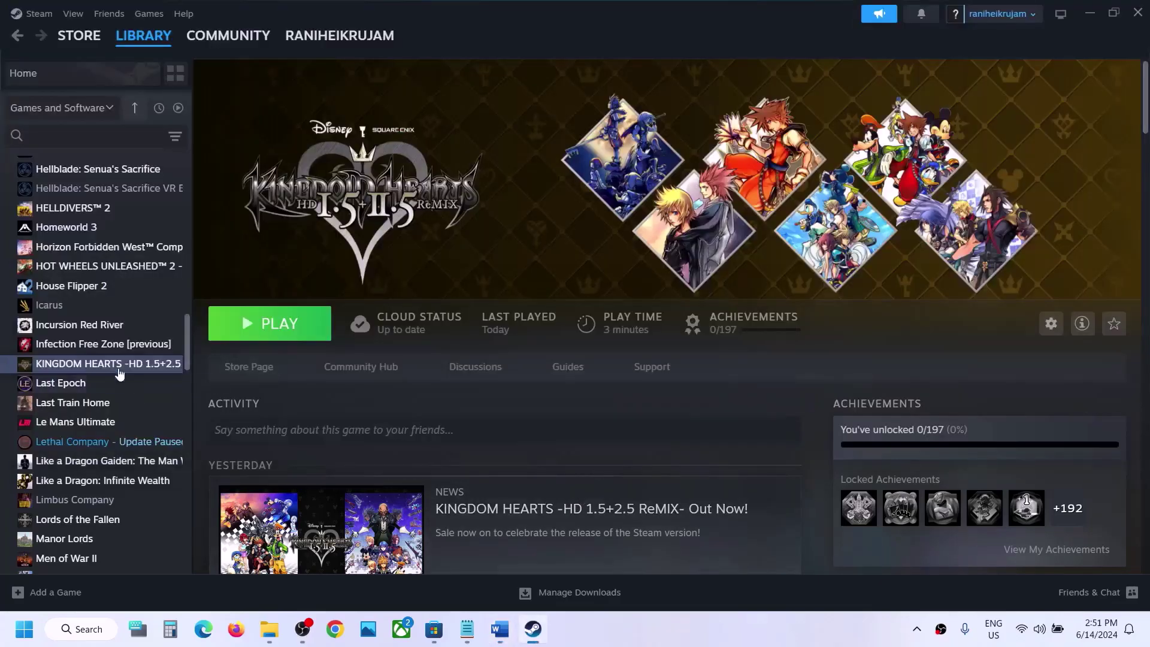
Step: Open the KINGDOM HEARTS install folder via Manage > Browse local files
{"action": "right_click", "coordinate": [115, 365]}
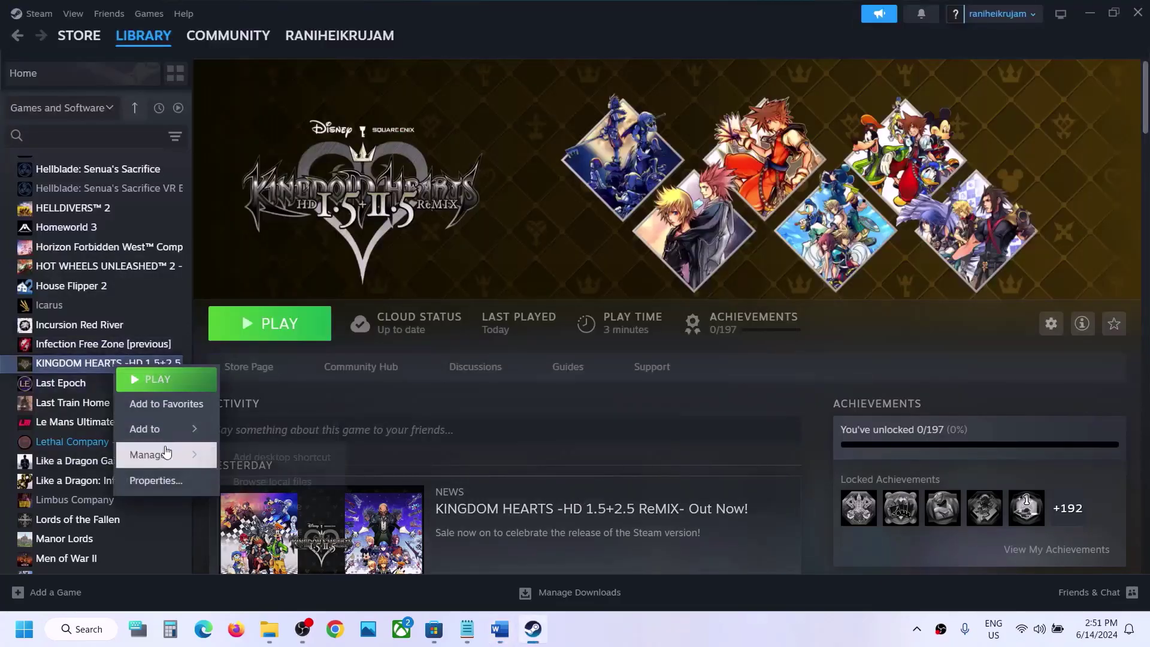
{"action": "left_click", "coordinate": [154, 482]}
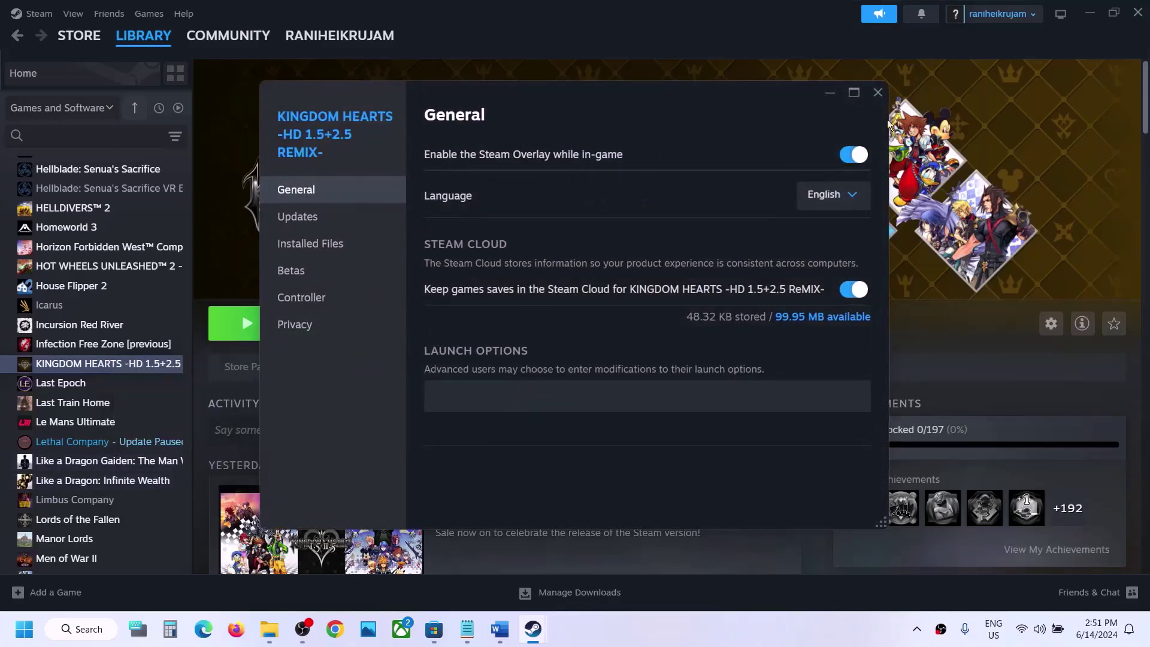
{"action": "left_click", "coordinate": [878, 92]}
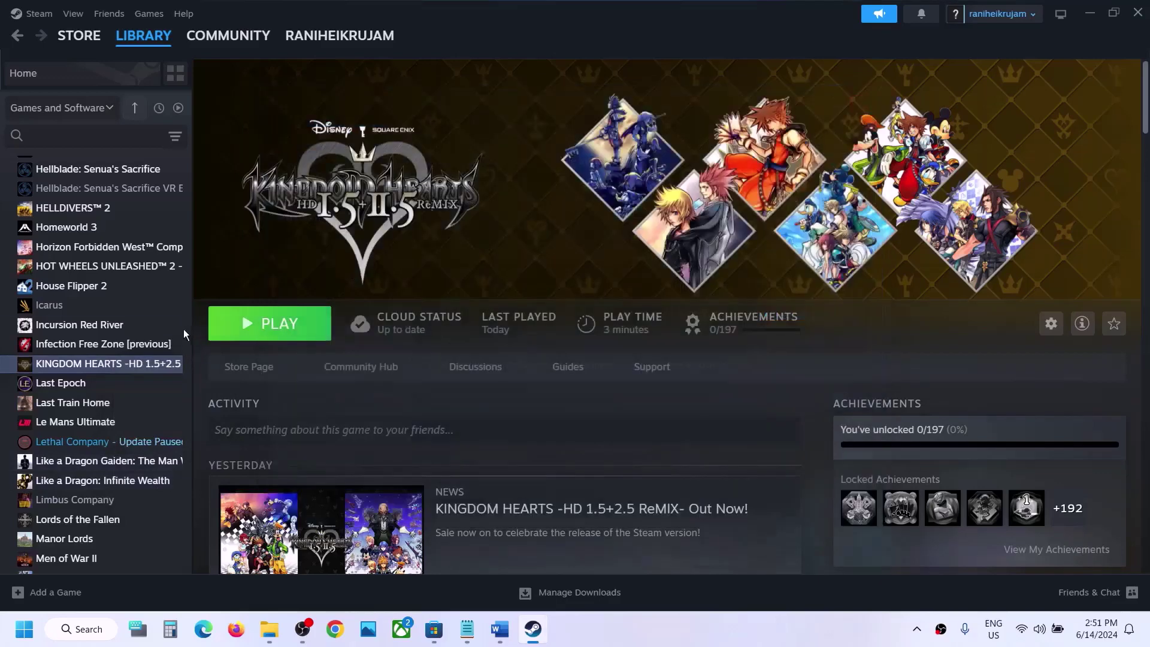
{"action": "right_click", "coordinate": [136, 363]}
{"action": "mouse_move", "coordinate": [180, 447]}
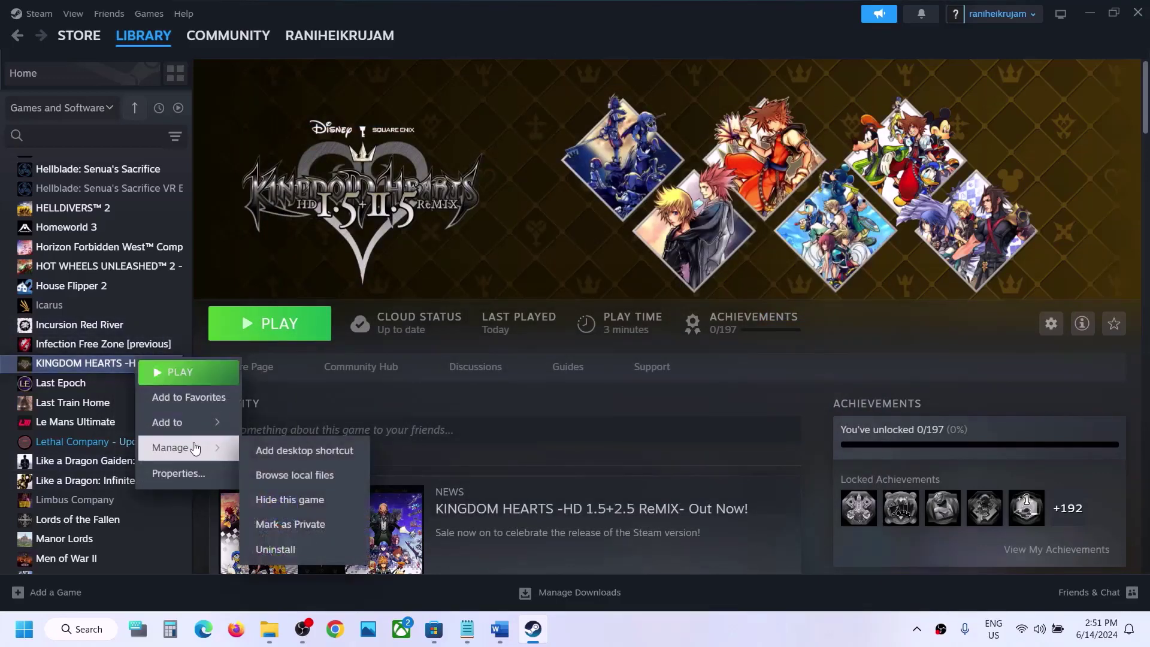
{"action": "left_click", "coordinate": [314, 476]}
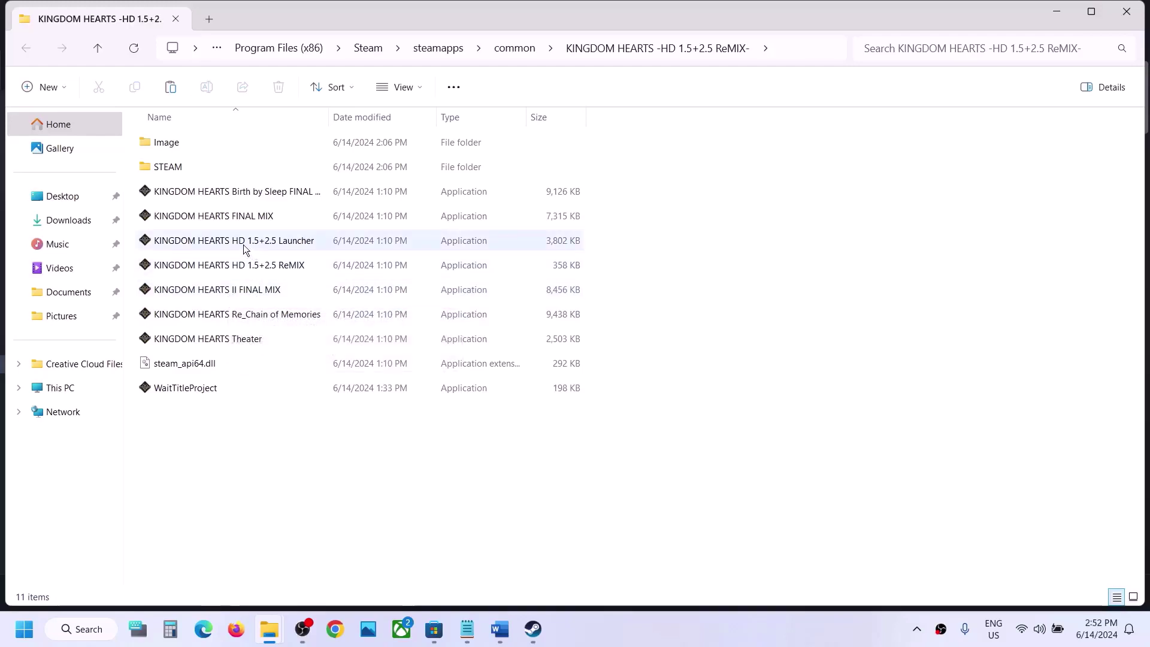
Step: Set the Birth by Sleep FINAL MIX exe to run as administrator in its Compatibility settings
{"action": "left_click", "coordinate": [243, 196]}
{"action": "right_click", "coordinate": [243, 196]}
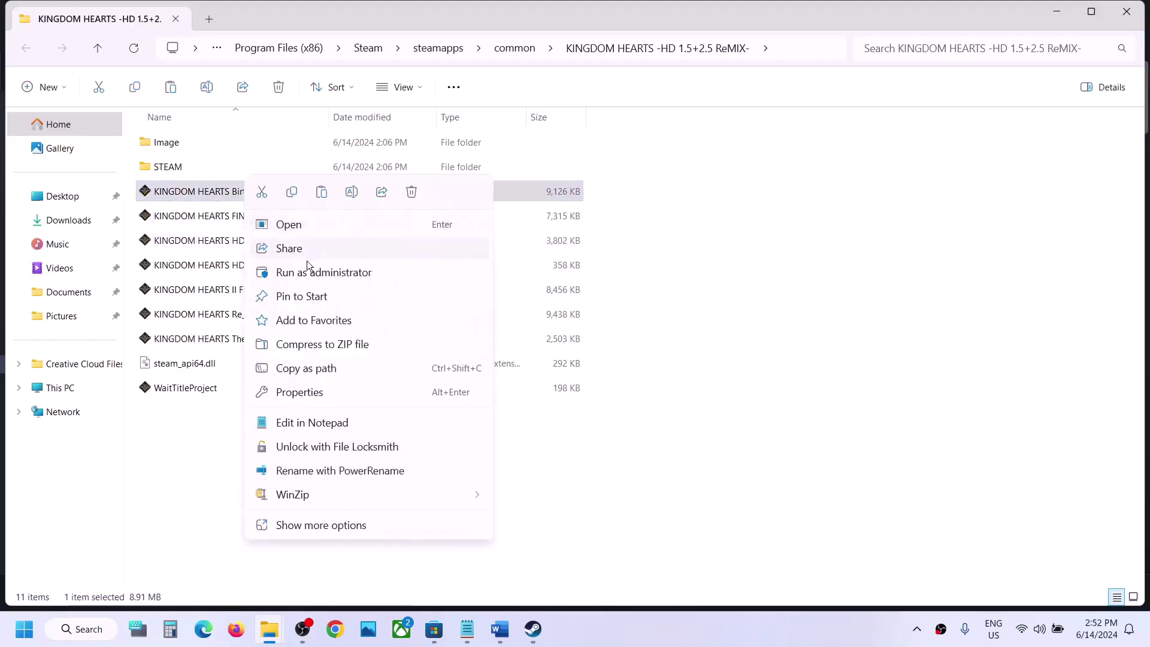
{"action": "left_click", "coordinate": [212, 195]}
{"action": "right_click", "coordinate": [212, 196]}
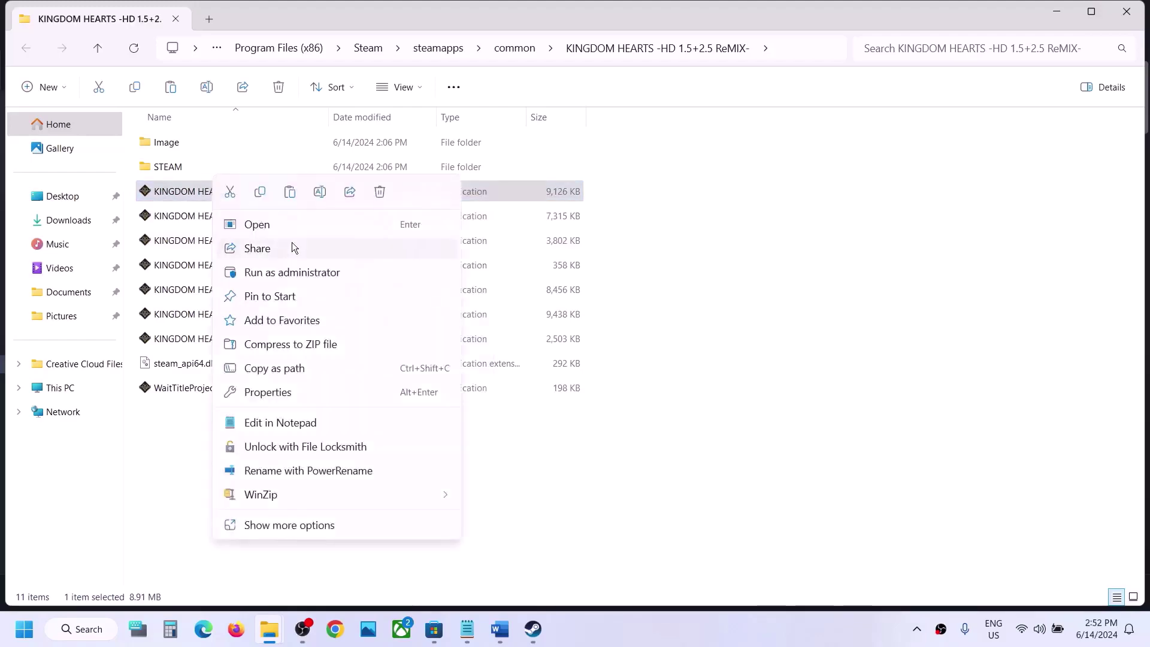
{"action": "left_click", "coordinate": [263, 392]}
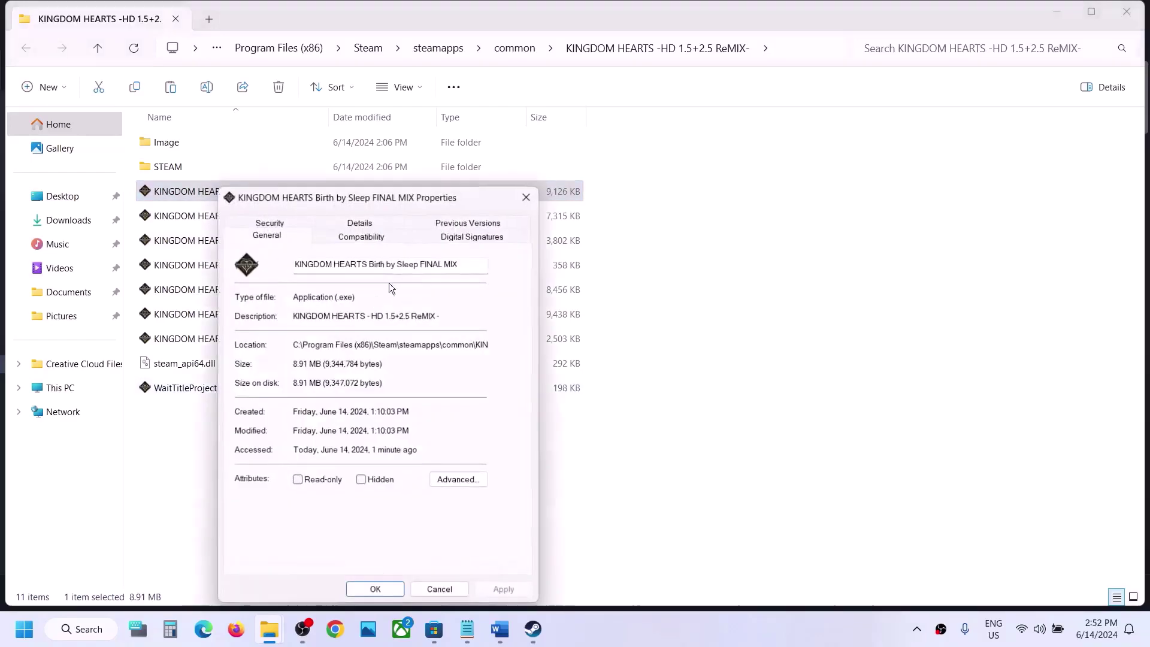
{"action": "left_click", "coordinate": [338, 235]}
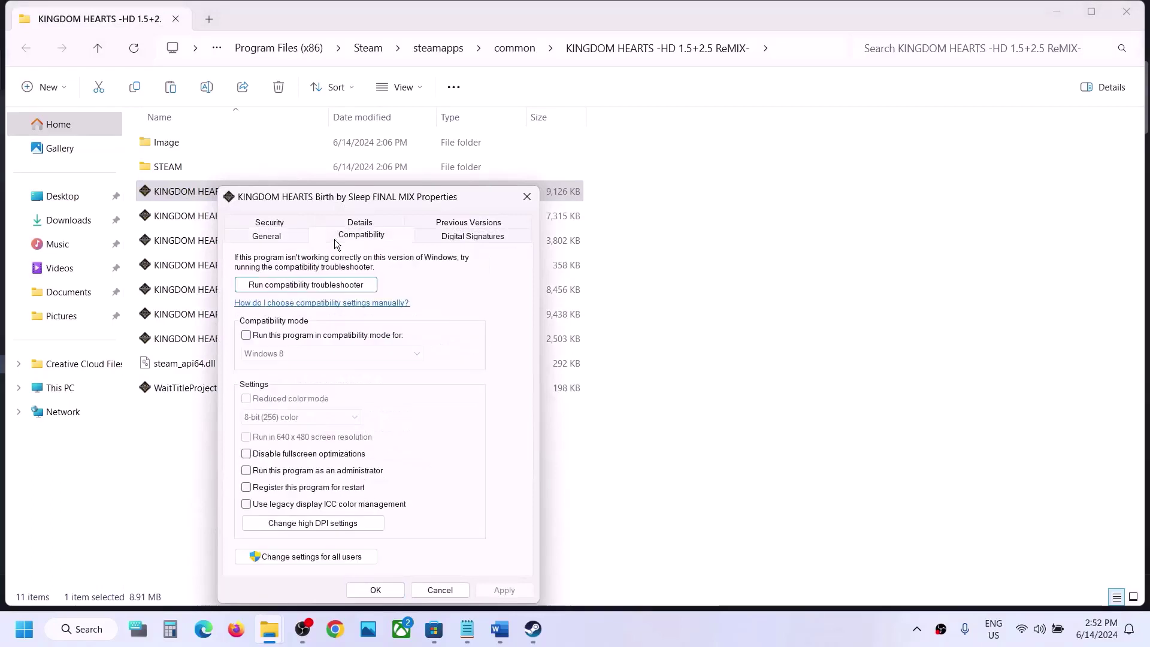
{"action": "left_click", "coordinate": [246, 471]}
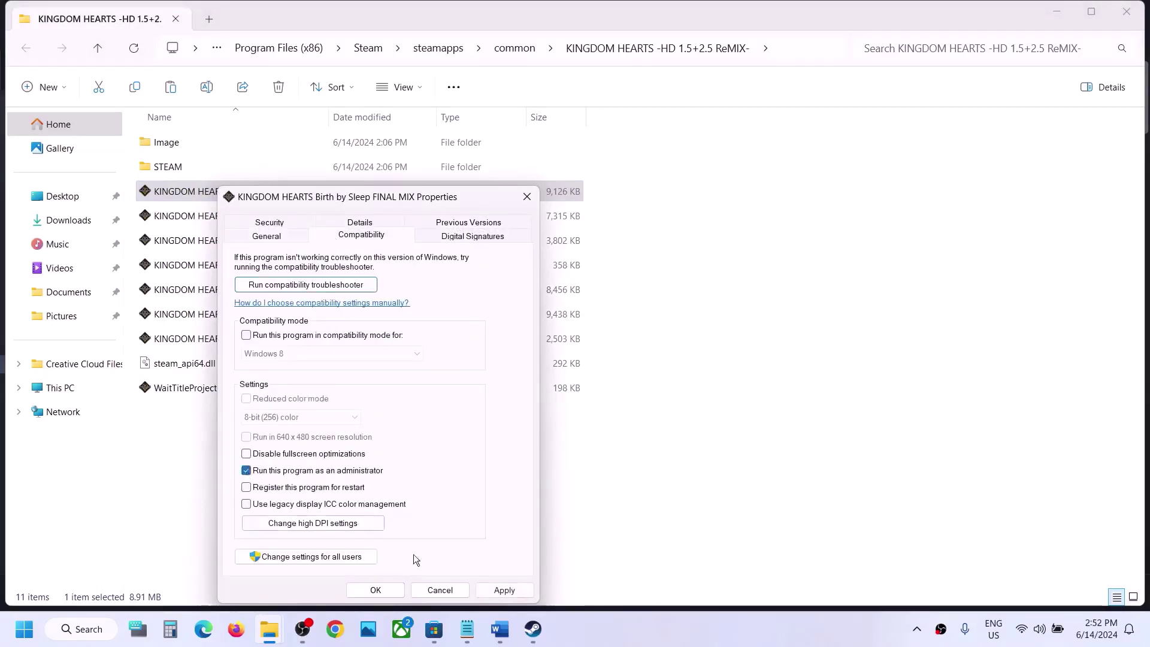
{"action": "left_click", "coordinate": [503, 588]}
{"action": "left_click", "coordinate": [501, 591]}
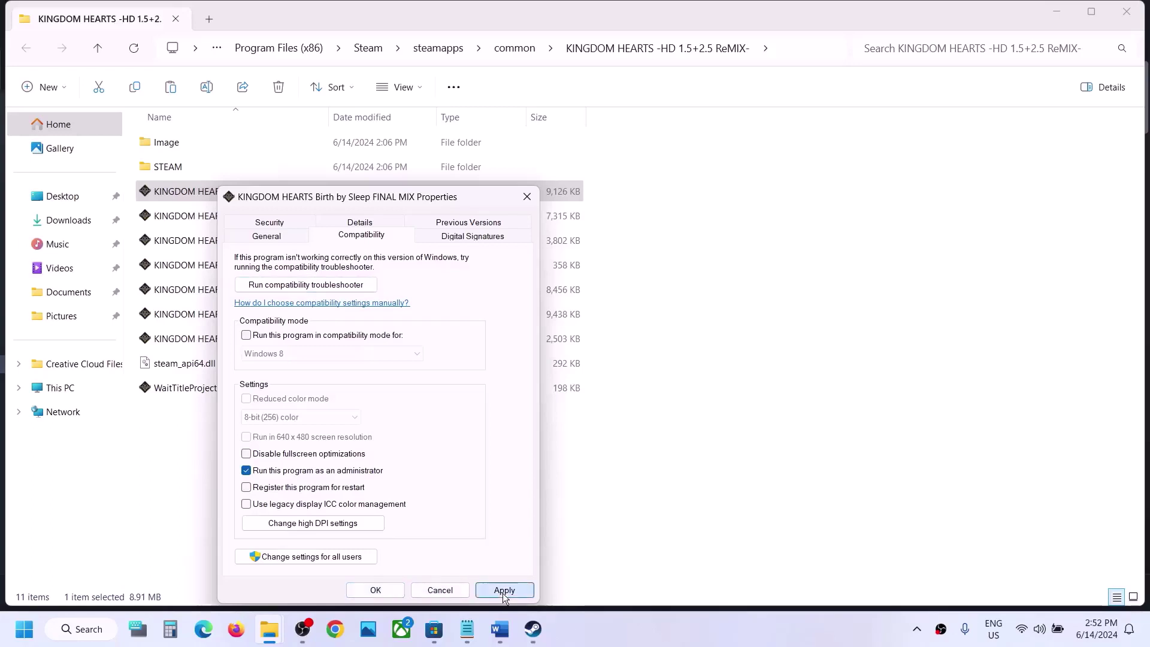
{"action": "left_click", "coordinate": [376, 589]}
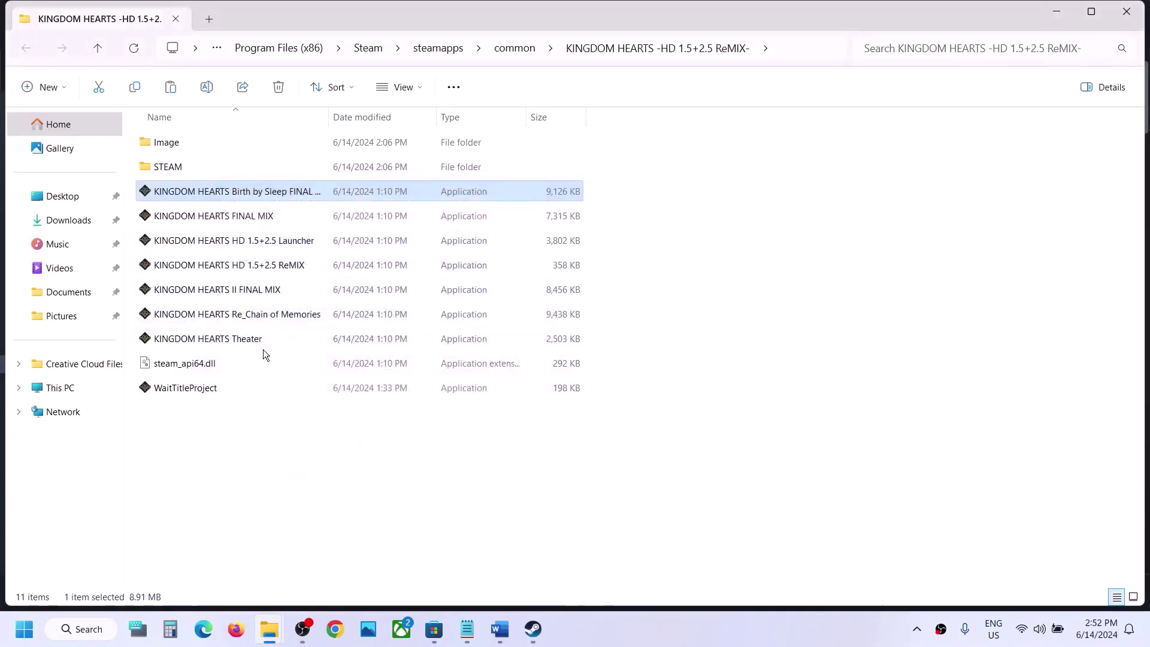
Step: Turn on Windows 7 compatibility mode for the Birth by Sleep FINAL MIX exe
{"action": "right_click", "coordinate": [275, 195]}
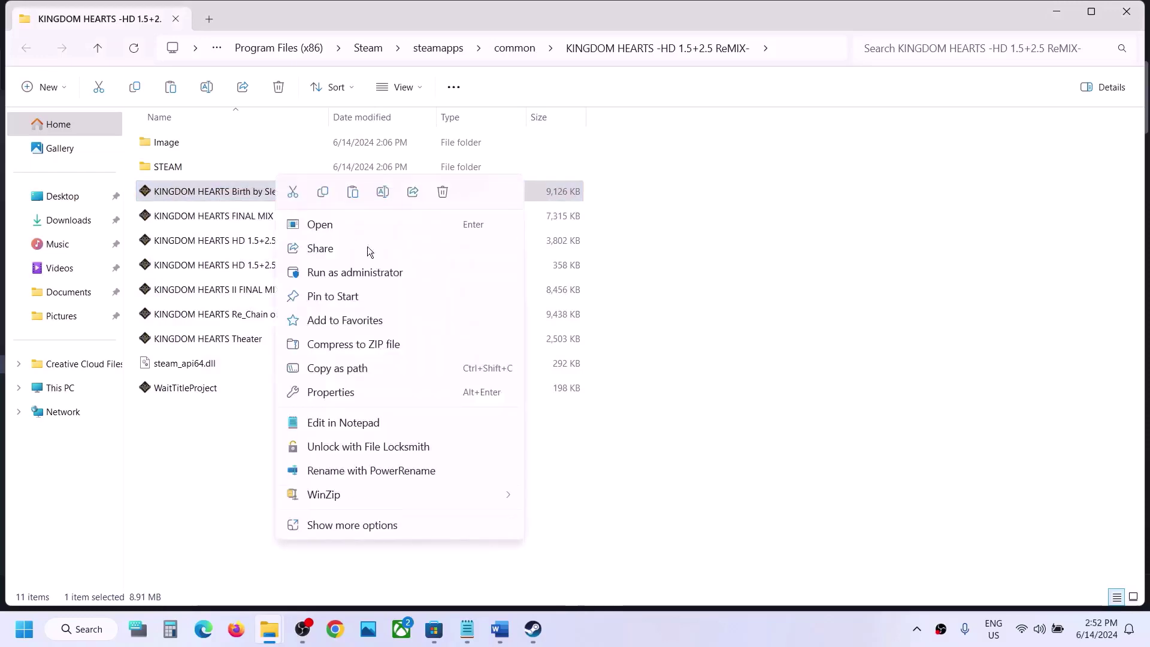
{"action": "left_click", "coordinate": [353, 385]}
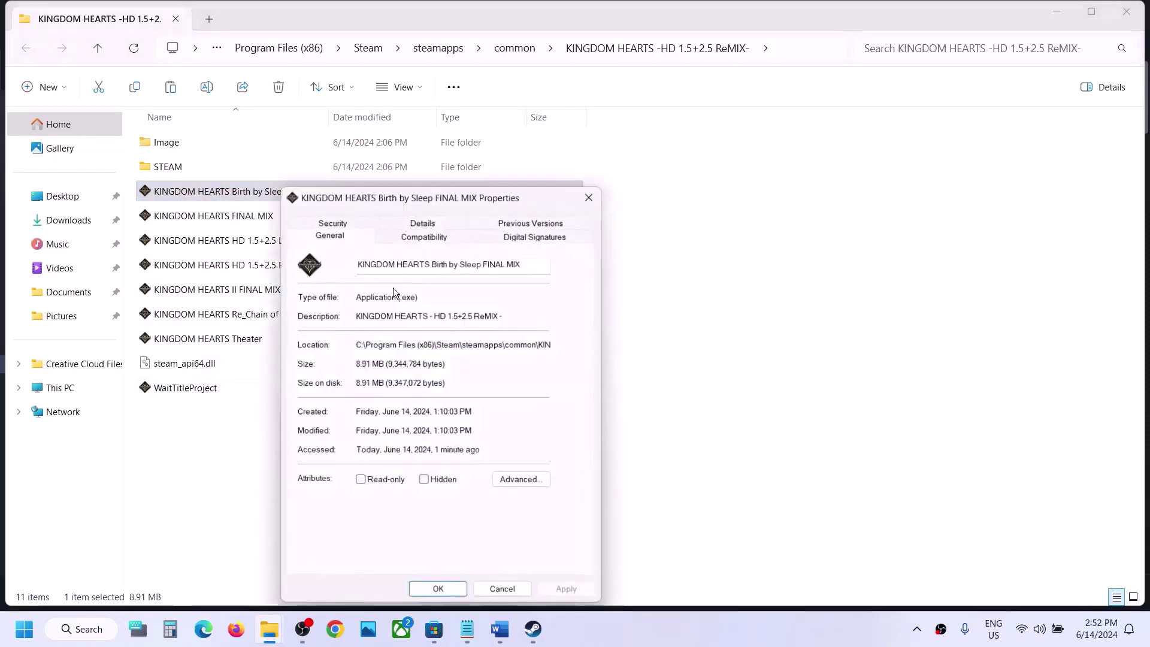
{"action": "left_click", "coordinate": [382, 238]}
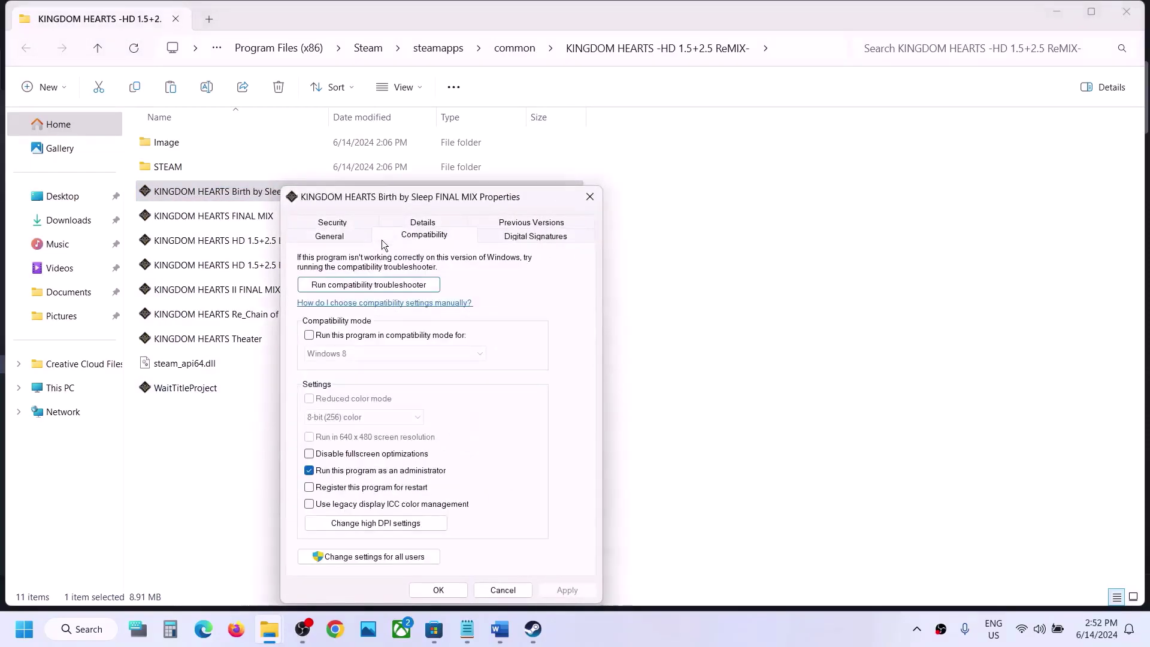
{"action": "left_click", "coordinate": [310, 335]}
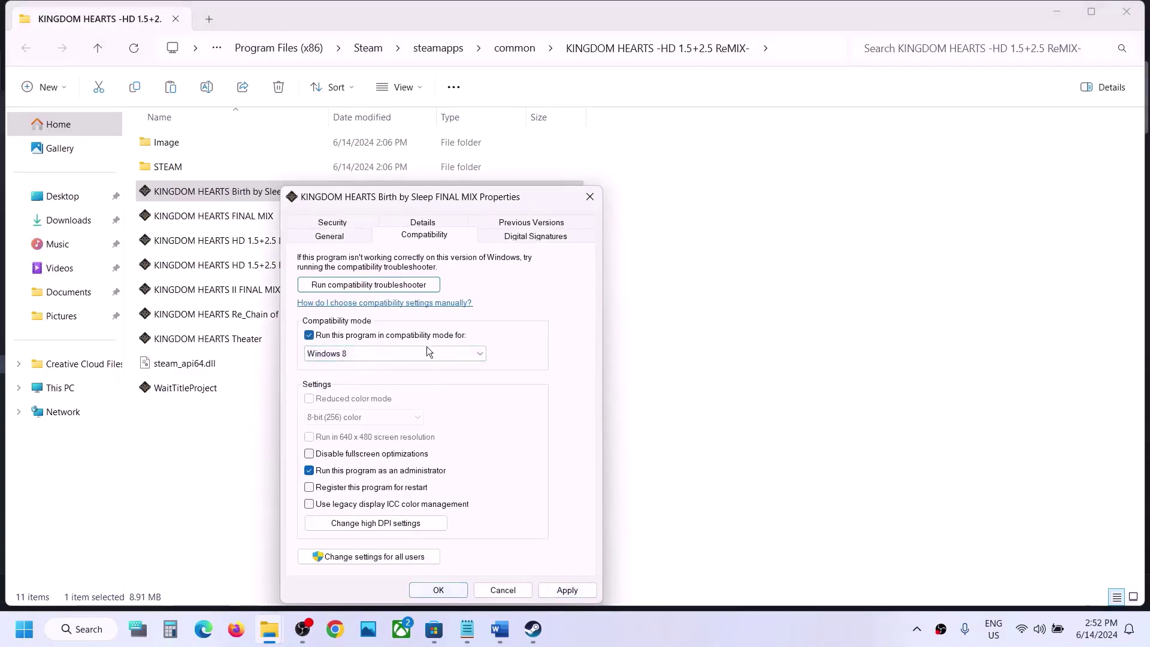
{"action": "left_click", "coordinate": [400, 357]}
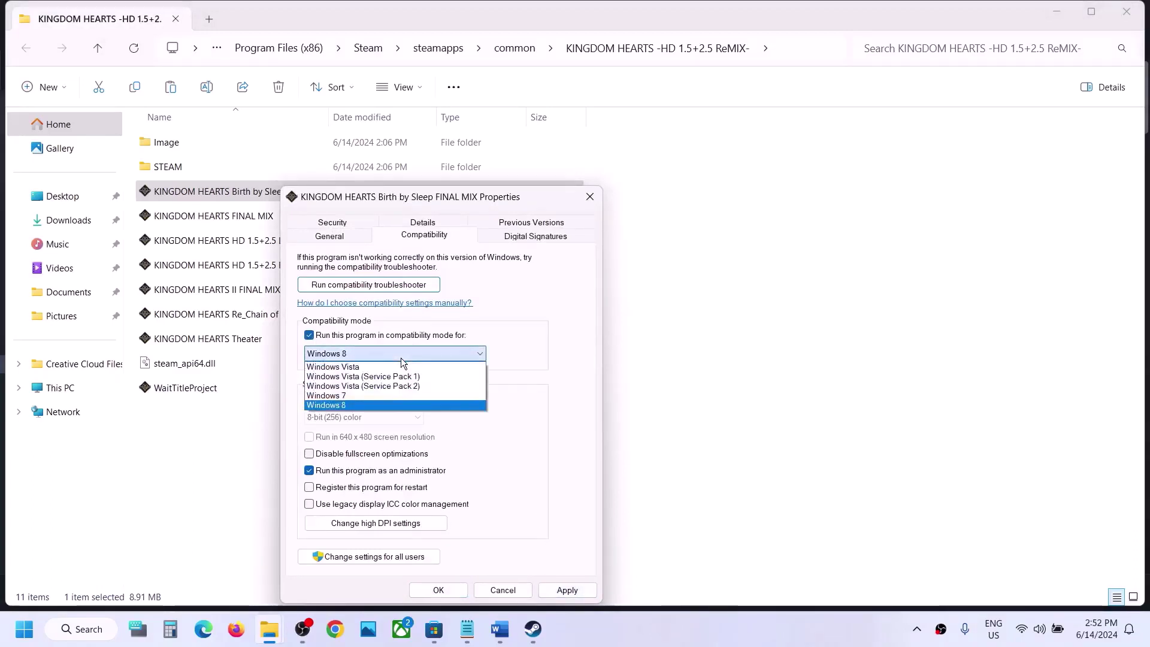
{"action": "left_click", "coordinate": [343, 395]}
{"action": "left_click", "coordinate": [562, 590]}
{"action": "left_click", "coordinate": [438, 590]}
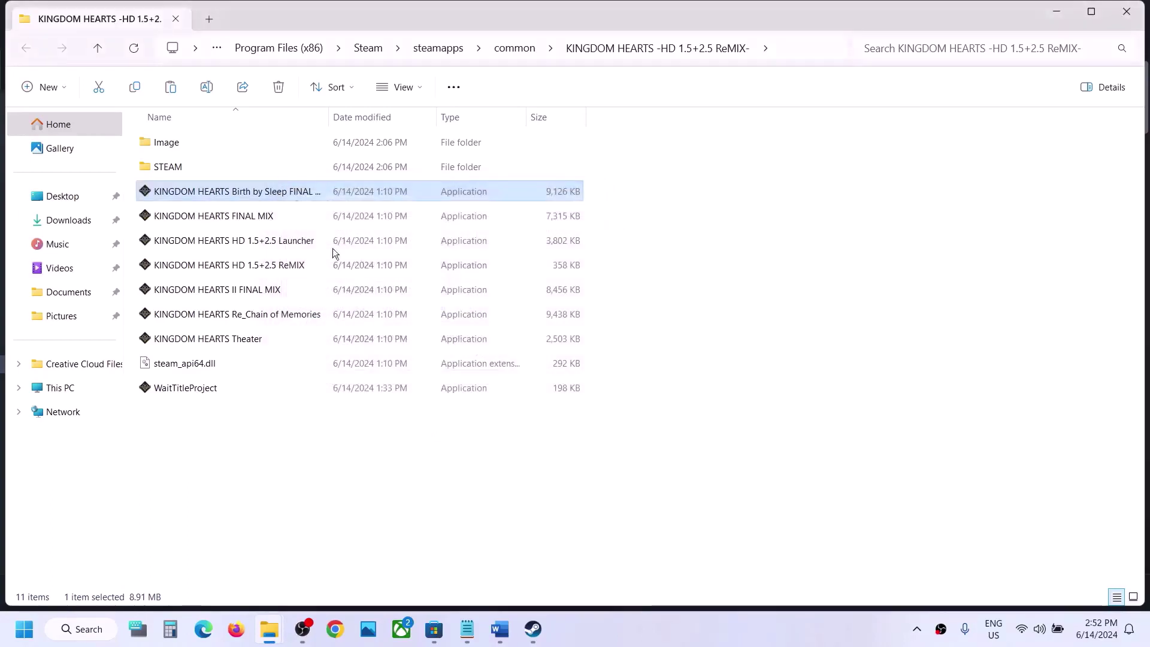
Step: Review the KINGDOM HEARTS FINAL MIX, Birth by Sleep and Theater exes, then scroll the Word guide
{"action": "left_click", "coordinate": [222, 215]}
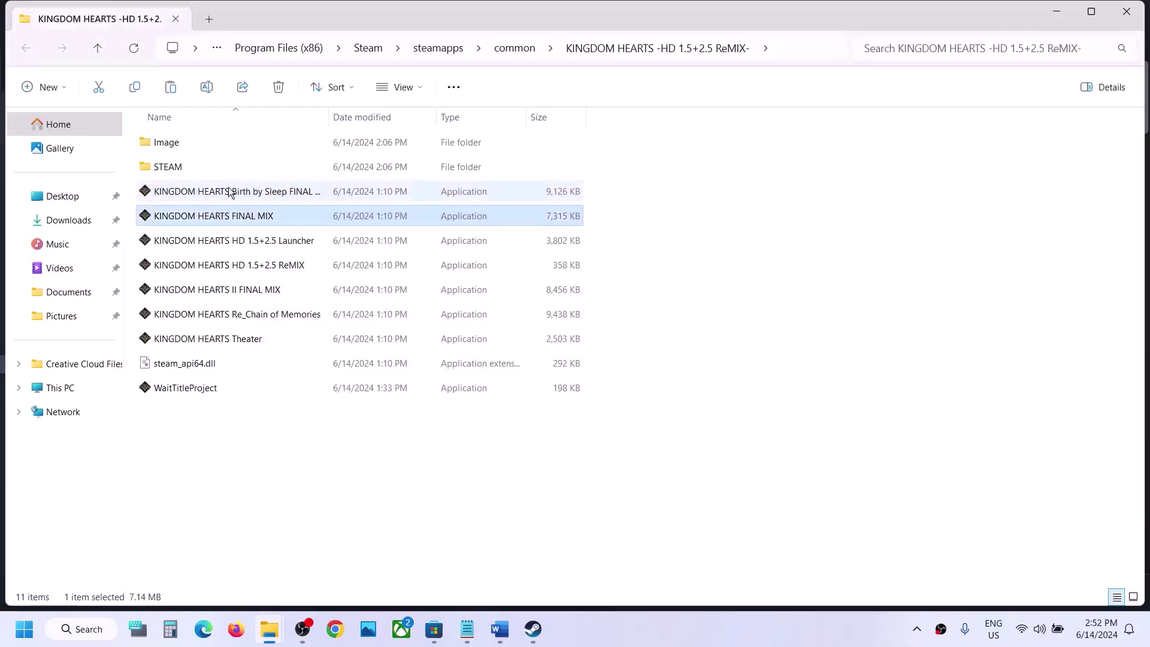
{"action": "left_click", "coordinate": [228, 187]}
{"action": "left_click", "coordinate": [228, 330]}
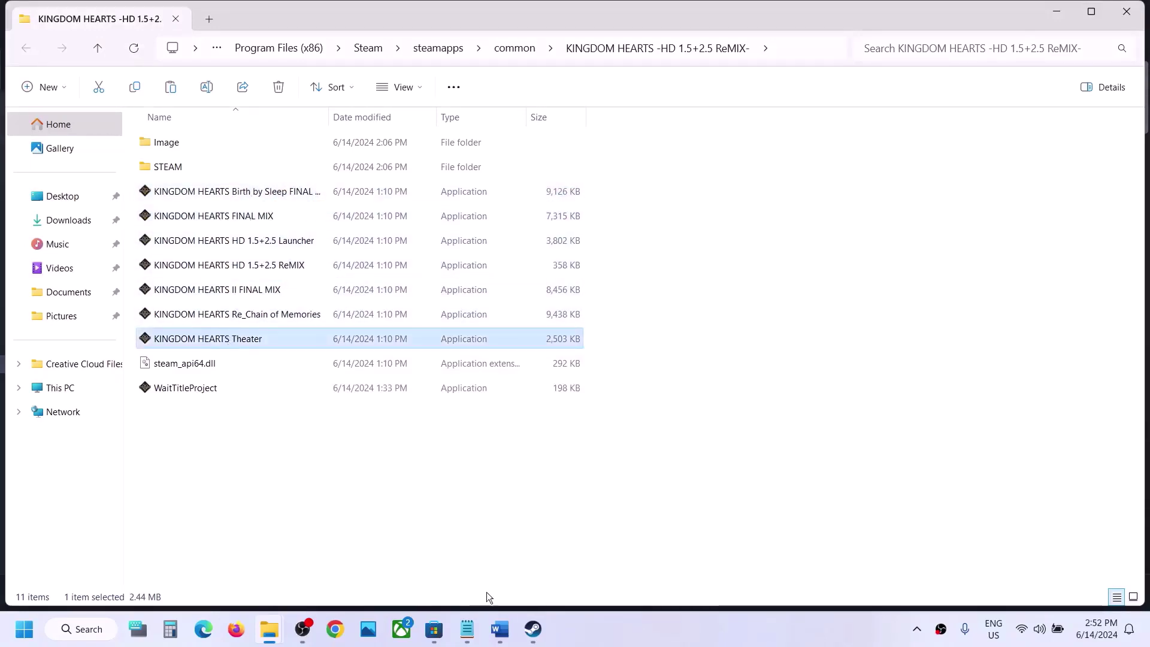
{"action": "left_click", "coordinate": [499, 629]}
{"action": "scroll", "coordinate": [429, 364], "scroll_direction": "down", "scroll_amount": 5}
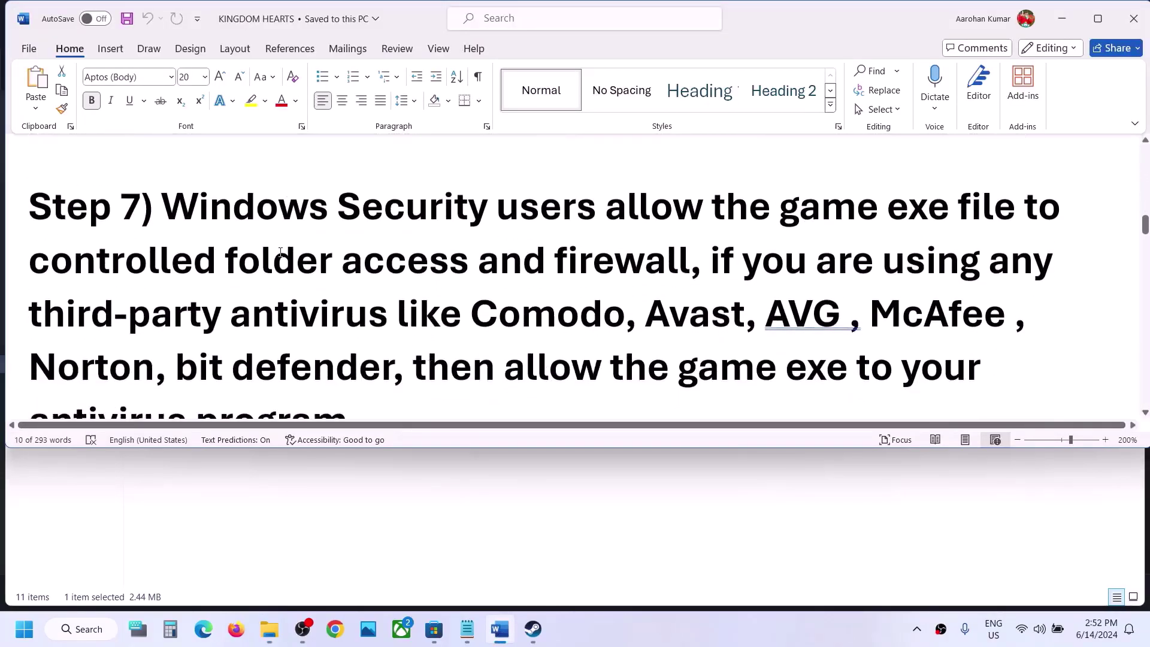
{"action": "scroll", "coordinate": [700, 229], "scroll_direction": "down", "scroll_amount": 1}
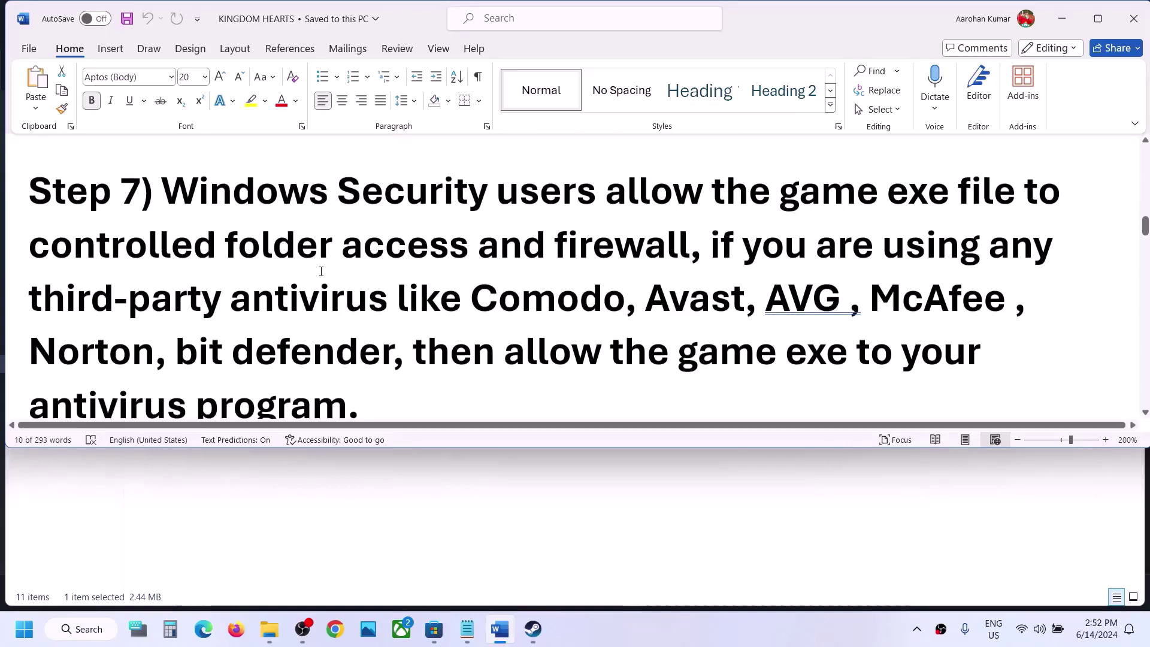
{"action": "left_click_drag", "start_coordinate": [444, 294], "coordinate": [568, 357]}
{"action": "scroll", "coordinate": [567, 356], "scroll_direction": "down", "scroll_amount": 2}
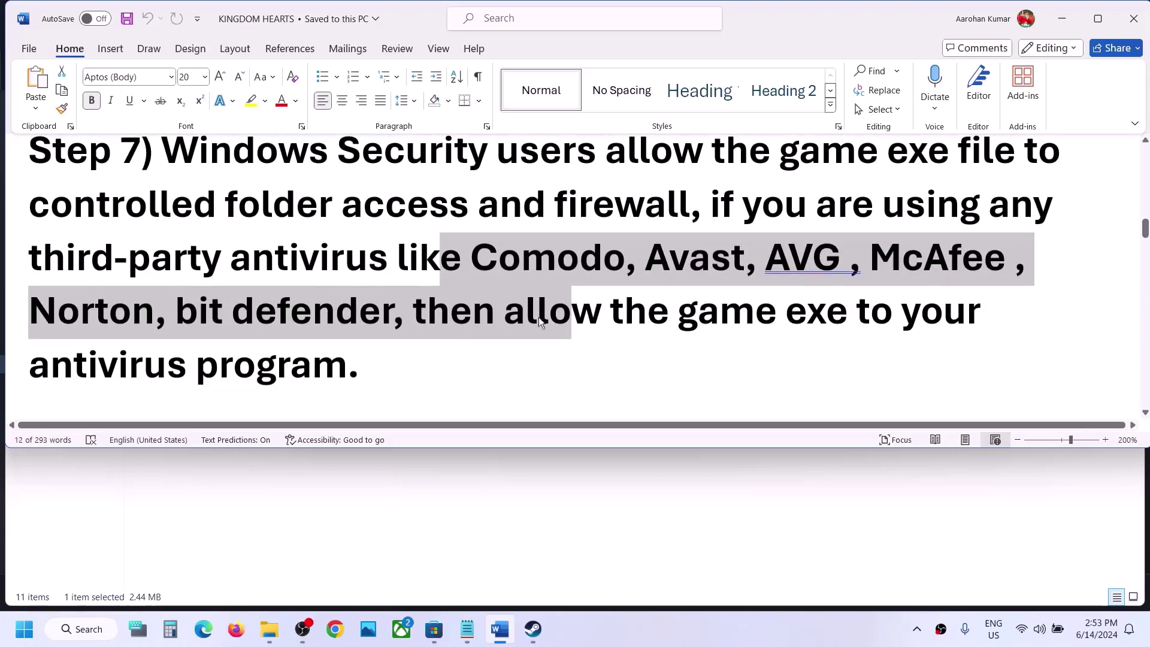
{"action": "left_click_drag", "start_coordinate": [470, 312], "coordinate": [309, 376]}
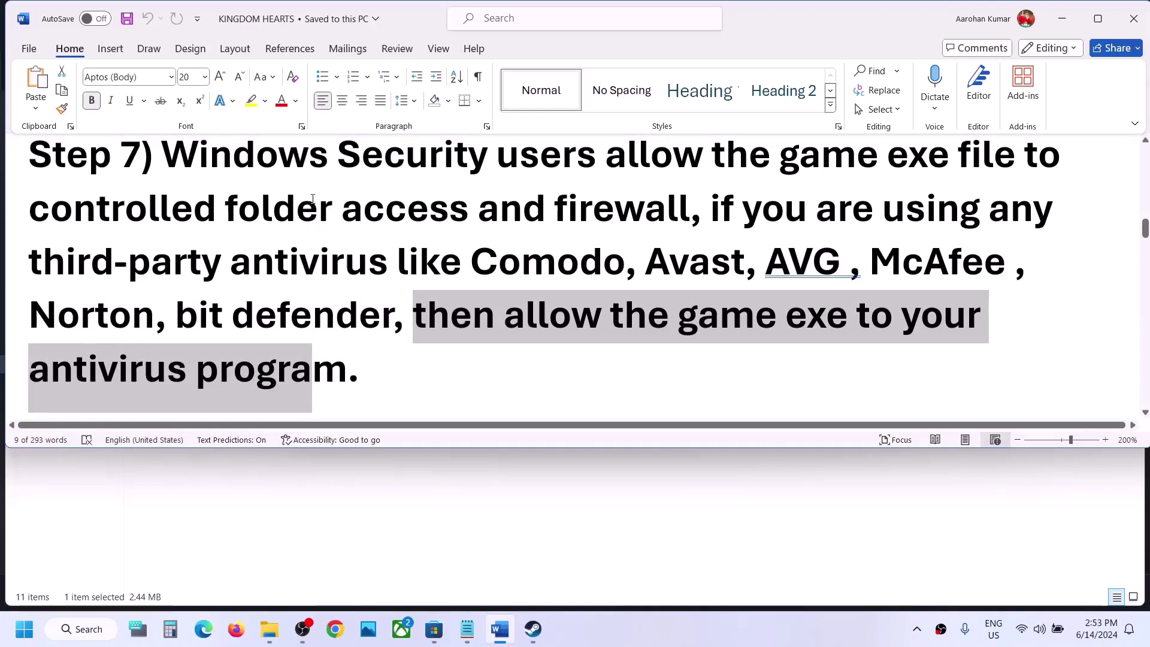
Step: Open Windows Settings at Privacy & security > Windows Security and launch Windows Security
{"action": "left_click", "coordinate": [30, 644]}
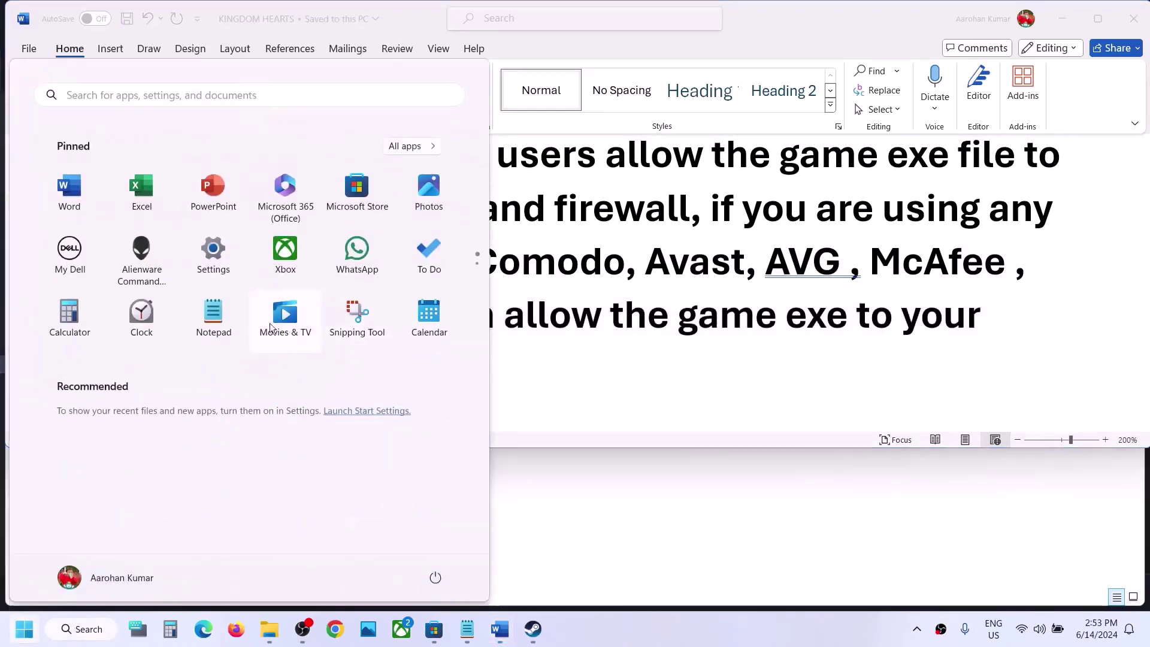
{"action": "left_click", "coordinate": [223, 275]}
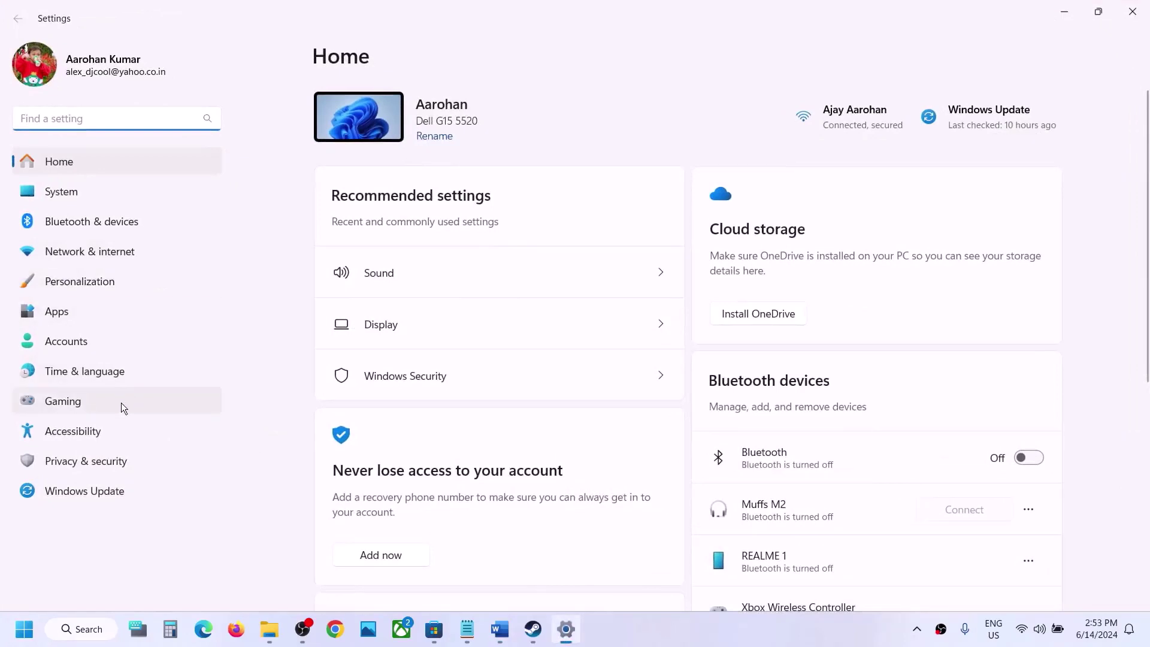
{"action": "left_click", "coordinate": [82, 468]}
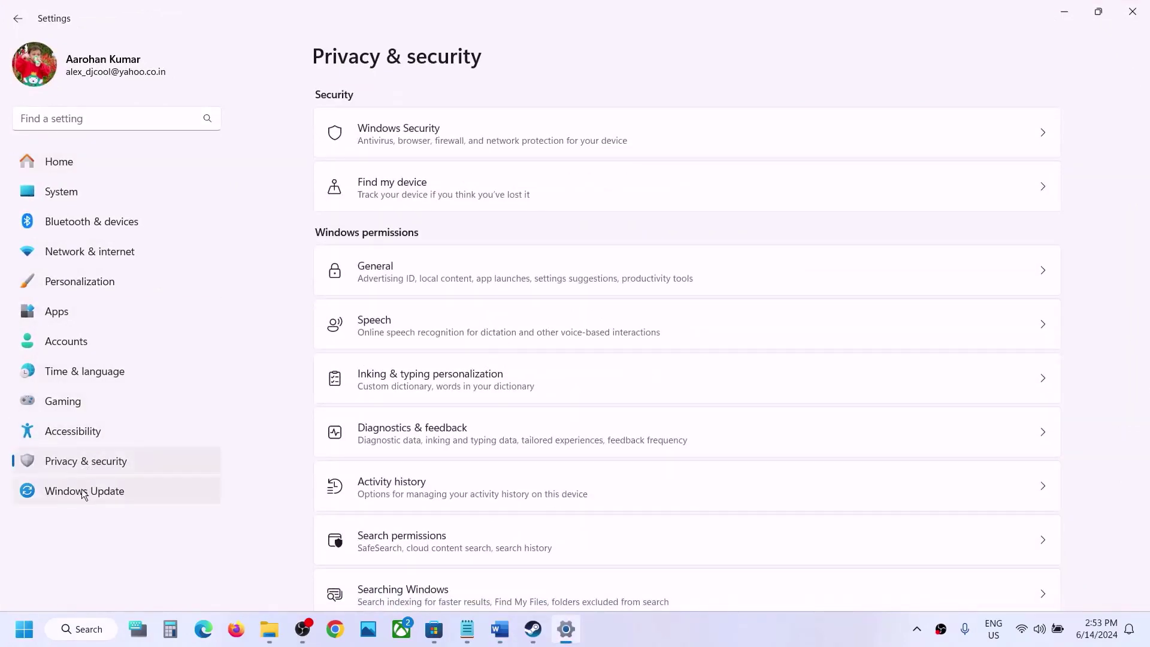
{"action": "left_click", "coordinate": [453, 130]}
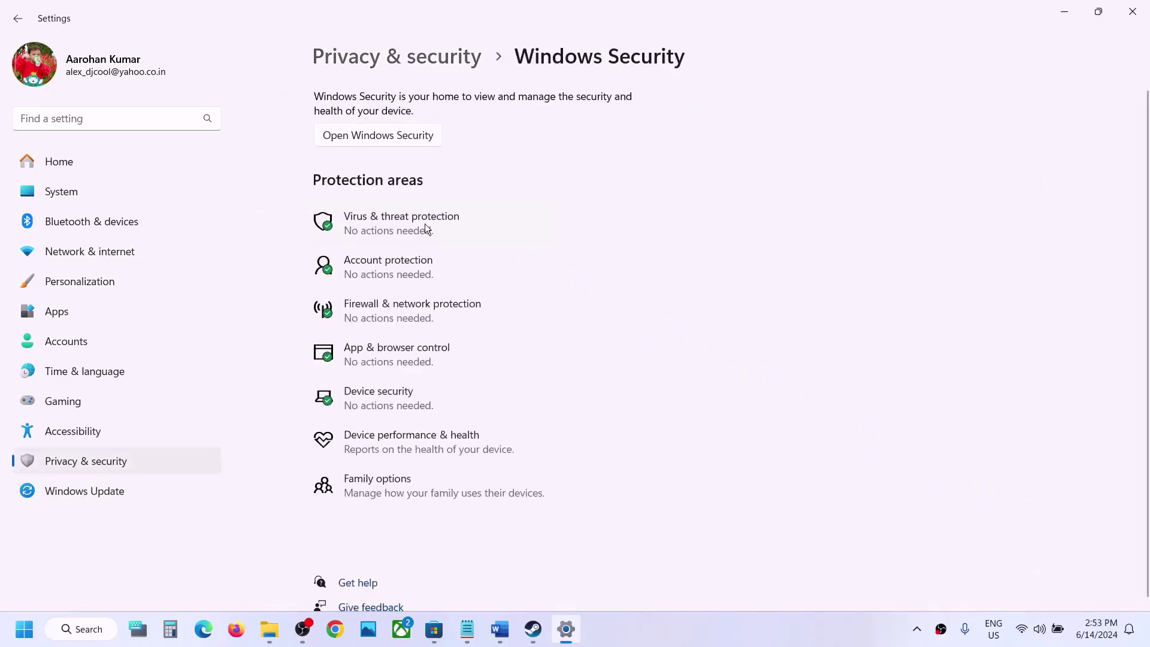
{"action": "left_click", "coordinate": [425, 224]}
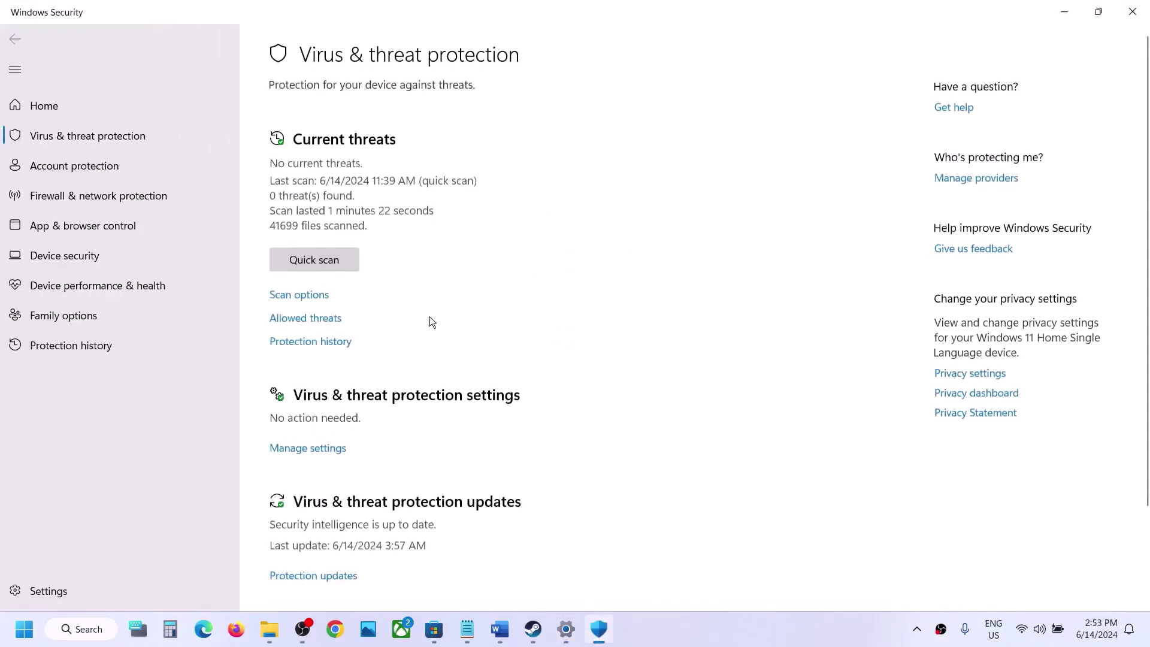
Step: Open the Controlled folder access allow list under Ransomware protection and show the Add an allowed app options
{"action": "scroll", "coordinate": [429, 316], "scroll_direction": "down", "scroll_amount": 2}
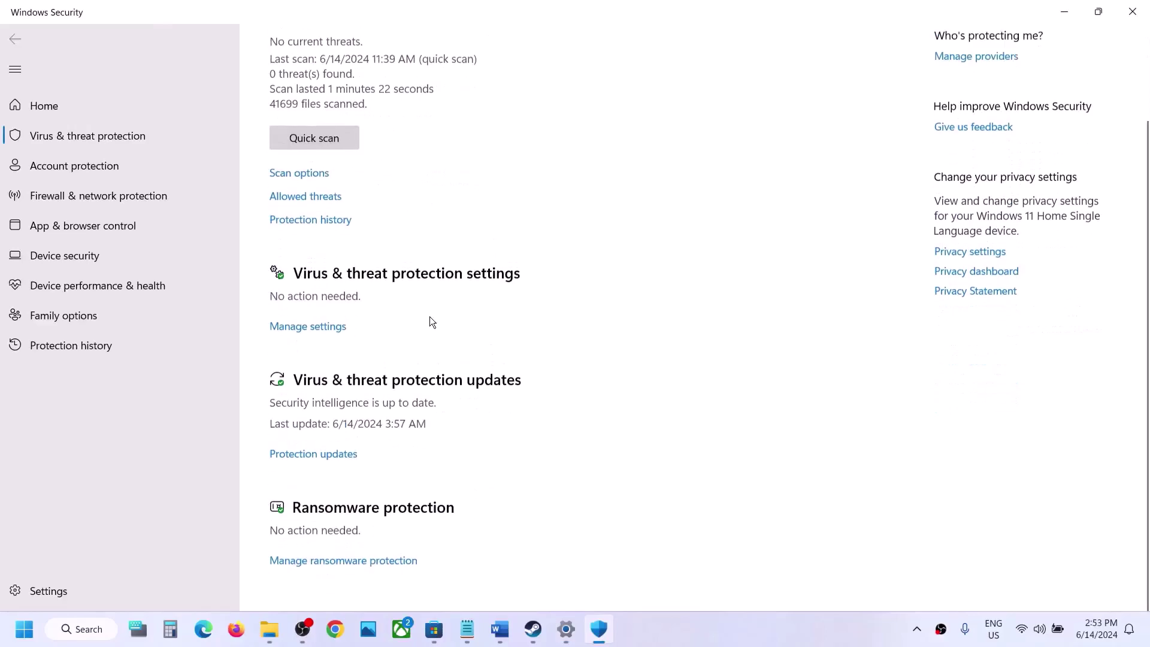
{"action": "left_click", "coordinate": [340, 563]}
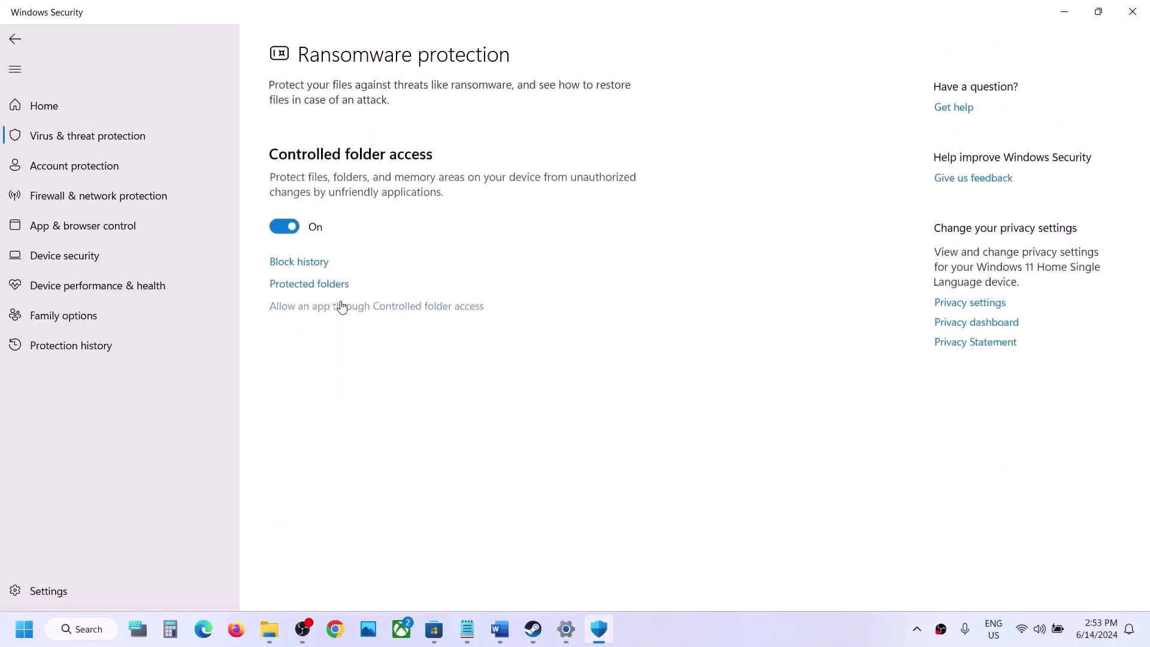
{"action": "left_click", "coordinate": [341, 307]}
{"action": "left_click", "coordinate": [513, 434]}
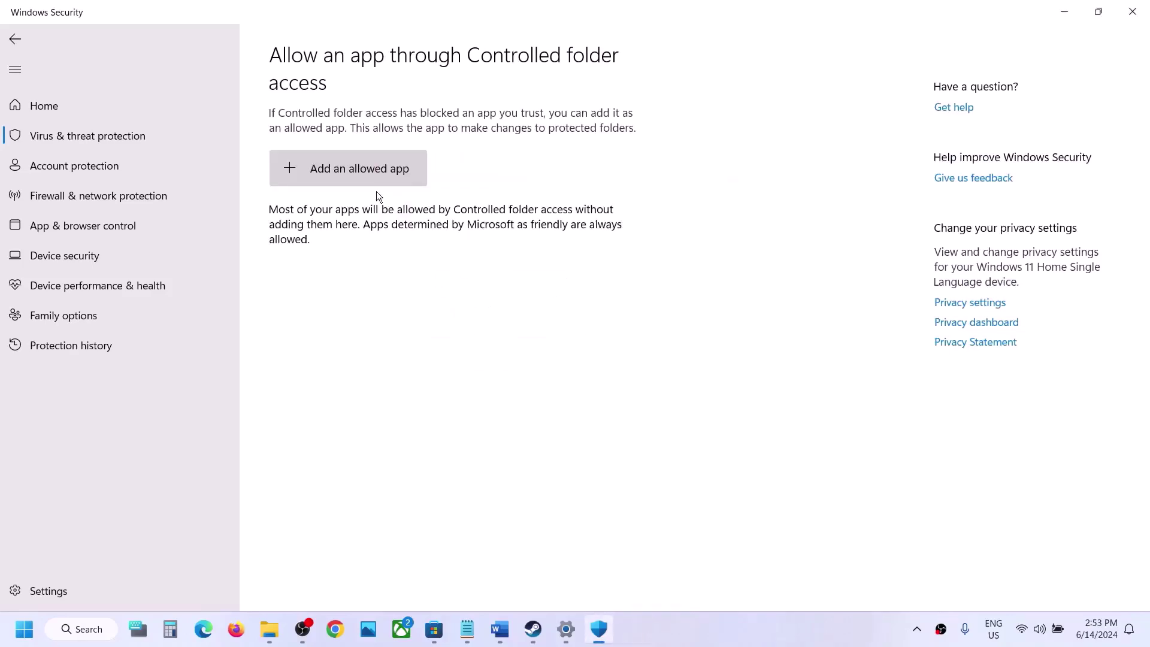
{"action": "scroll", "coordinate": [379, 192], "scroll_direction": "down", "scroll_amount": 2}
{"action": "left_click", "coordinate": [368, 42]}
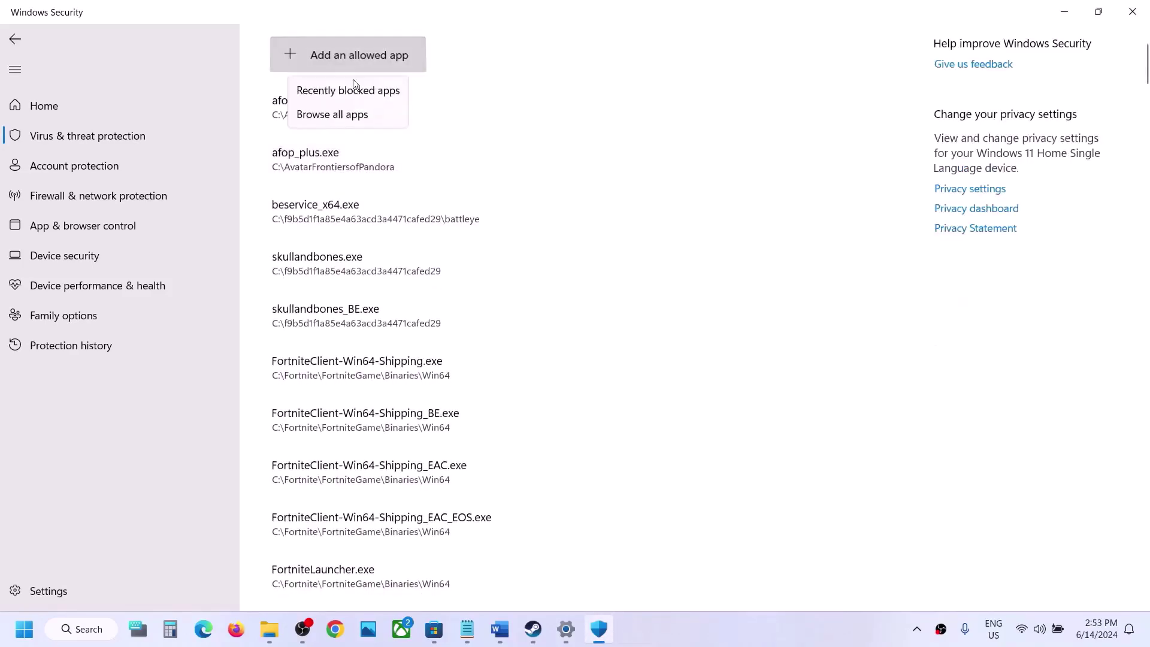
Step: Browse from This PC through the C: drive and Program Files (x86) into the Steam folder
{"action": "left_click", "coordinate": [334, 115]}
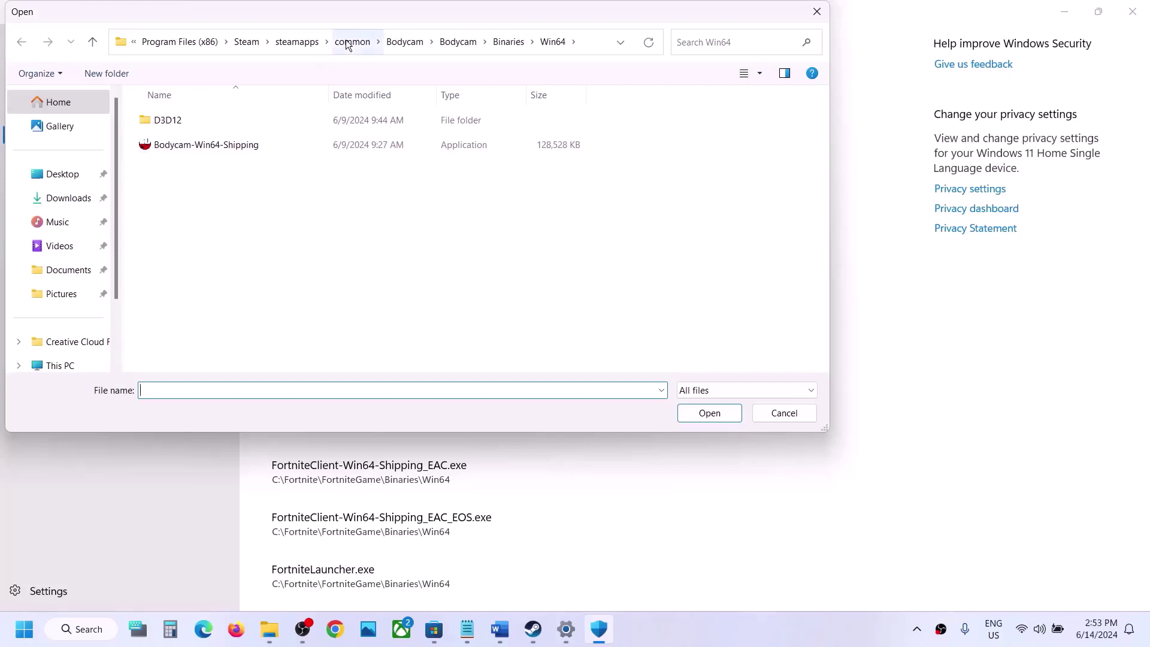
{"action": "scroll", "coordinate": [66, 257], "scroll_direction": "down", "scroll_amount": 2}
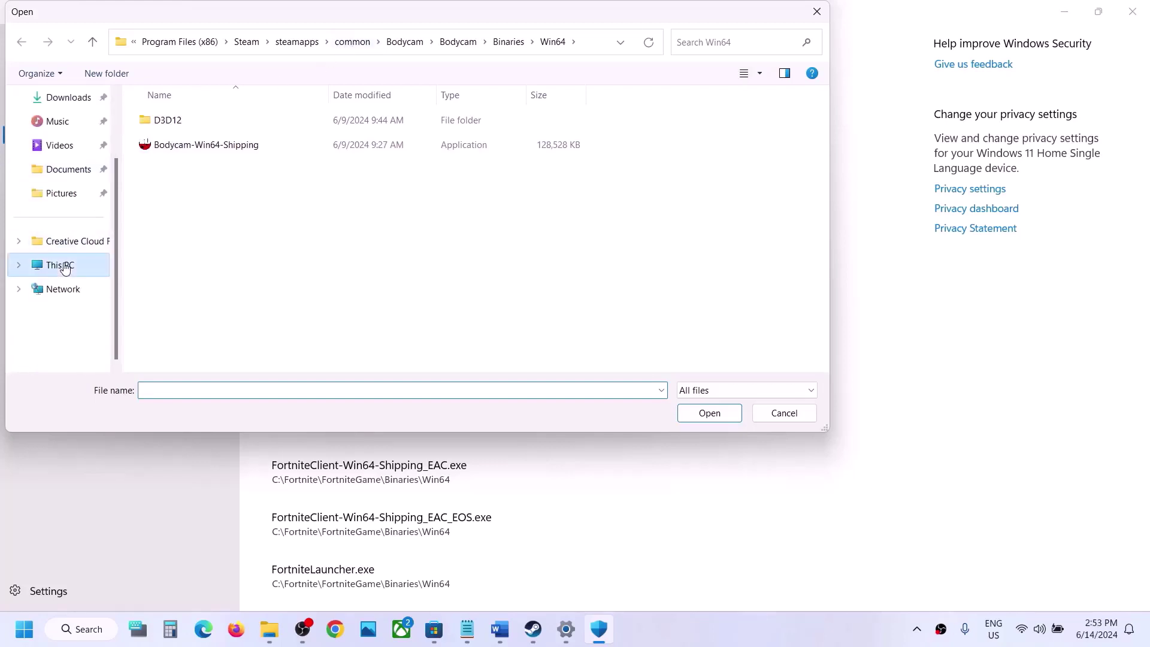
{"action": "left_click", "coordinate": [66, 267]}
{"action": "double_click", "coordinate": [235, 131]}
{"action": "scroll", "coordinate": [235, 135], "scroll_direction": "down", "scroll_amount": 4}
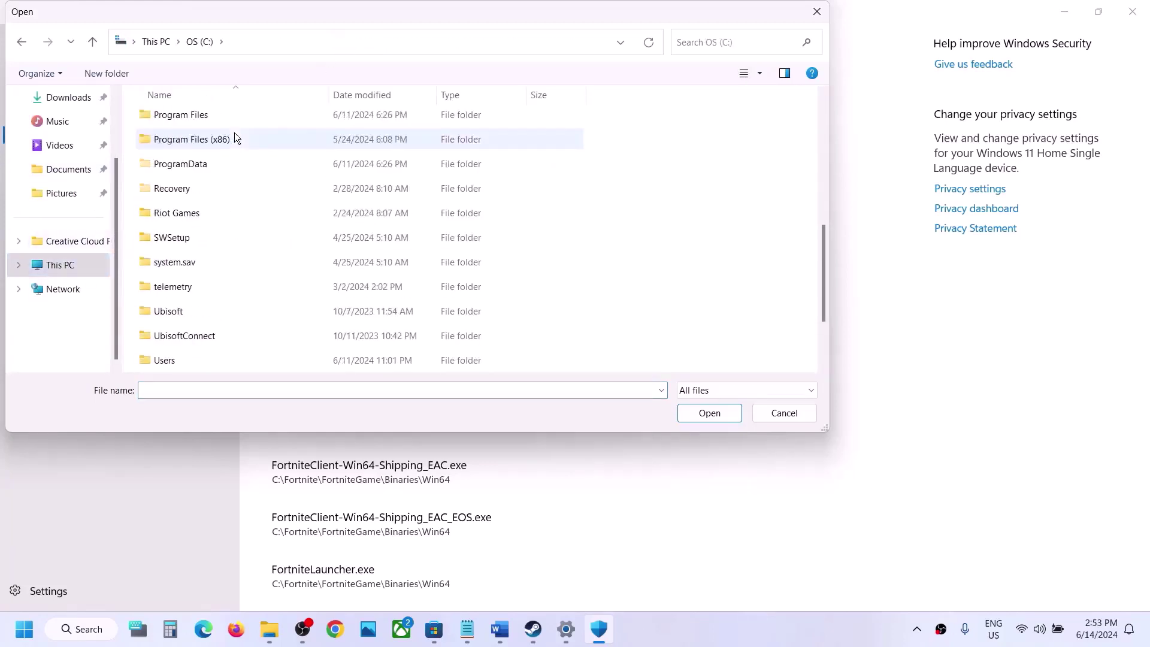
{"action": "double_click", "coordinate": [222, 139]}
{"action": "scroll", "coordinate": [221, 139], "scroll_direction": "down", "scroll_amount": 6}
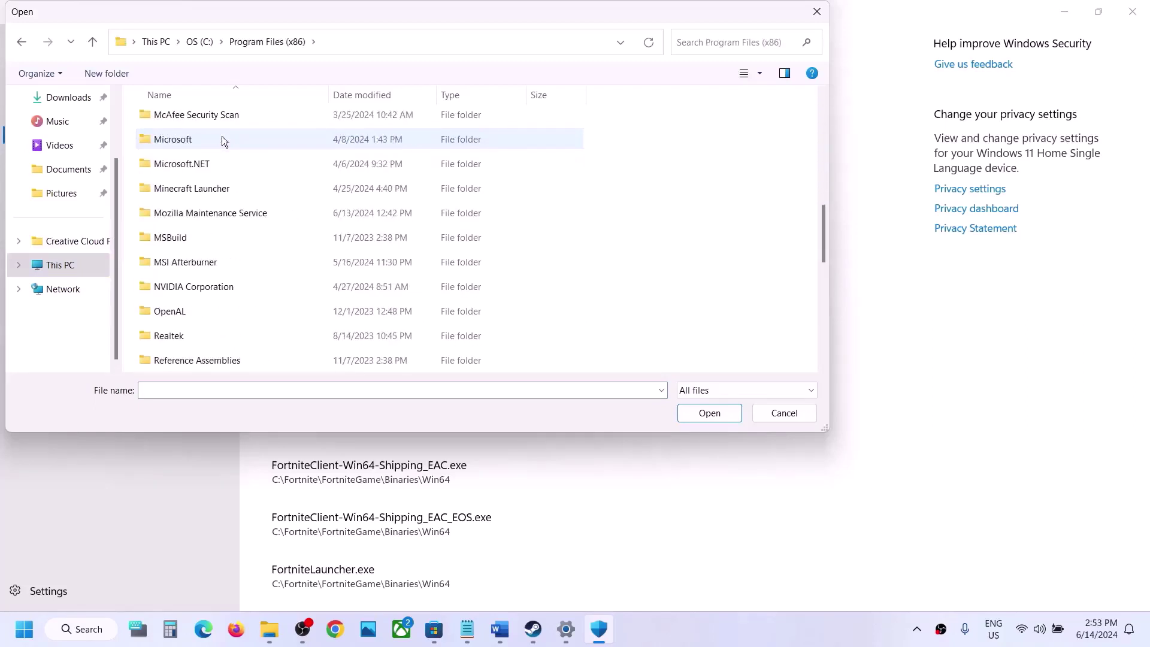
{"action": "scroll", "coordinate": [170, 261], "scroll_direction": "down", "scroll_amount": 3}
{"action": "left_click", "coordinate": [182, 226]}
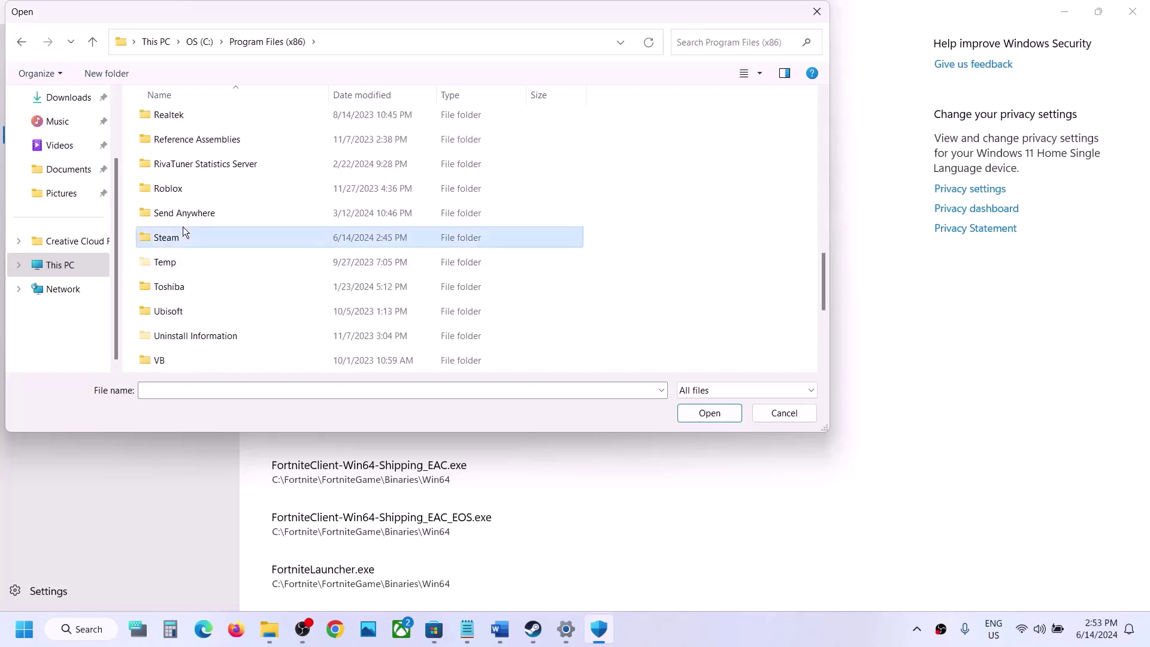
{"action": "double_click", "coordinate": [182, 226]}
Step: Go into steamapps\common\KINGDOM HEARTS and select Birth by Sleep FINAL MIX
{"action": "scroll", "coordinate": [201, 194], "scroll_direction": "down", "scroll_amount": 6}
{"action": "scroll", "coordinate": [200, 156], "scroll_direction": "up", "scroll_amount": 1}
{"action": "double_click", "coordinate": [188, 149]}
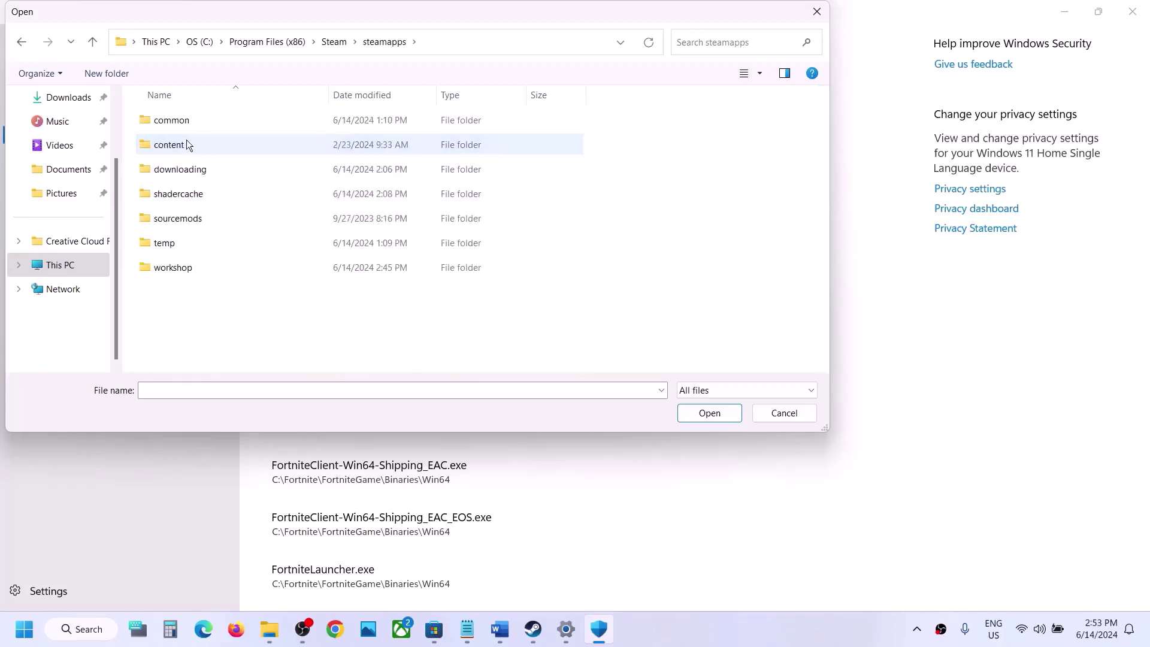
{"action": "double_click", "coordinate": [180, 122]}
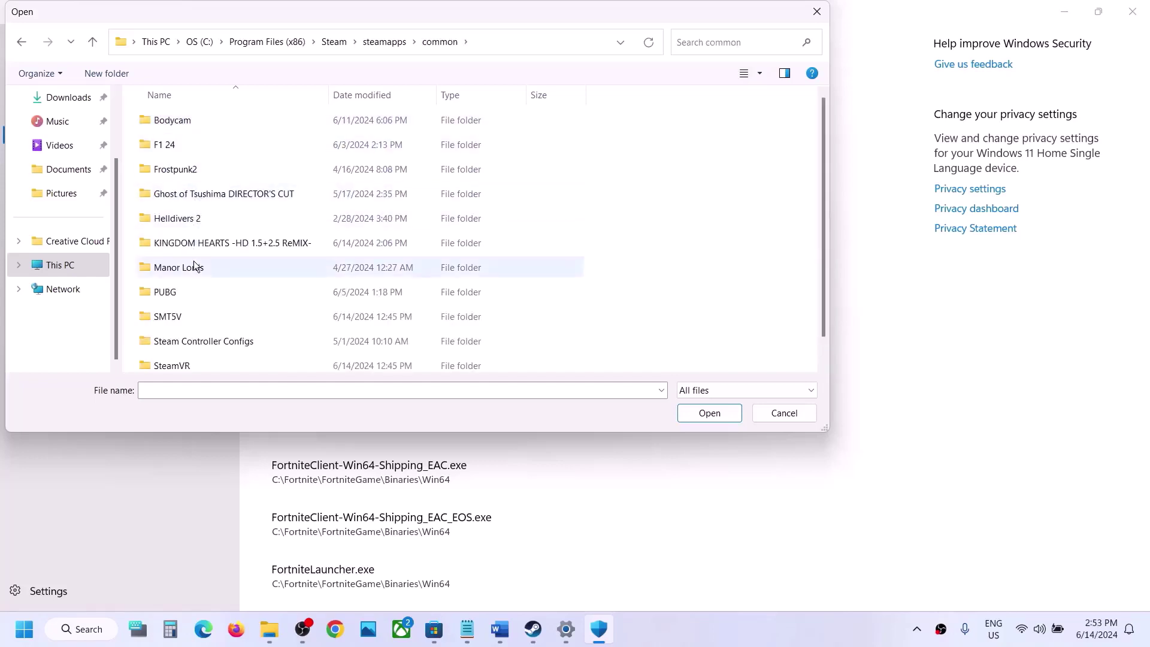
{"action": "scroll", "coordinate": [195, 288], "scroll_direction": "down", "scroll_amount": 1}
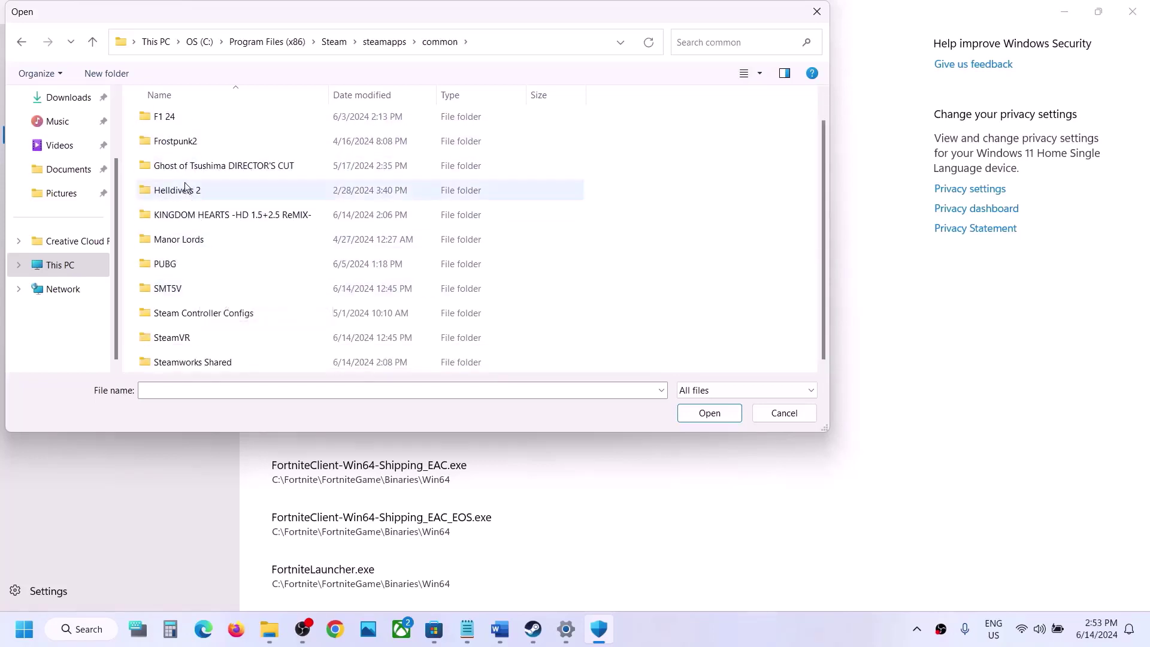
{"action": "double_click", "coordinate": [198, 214]}
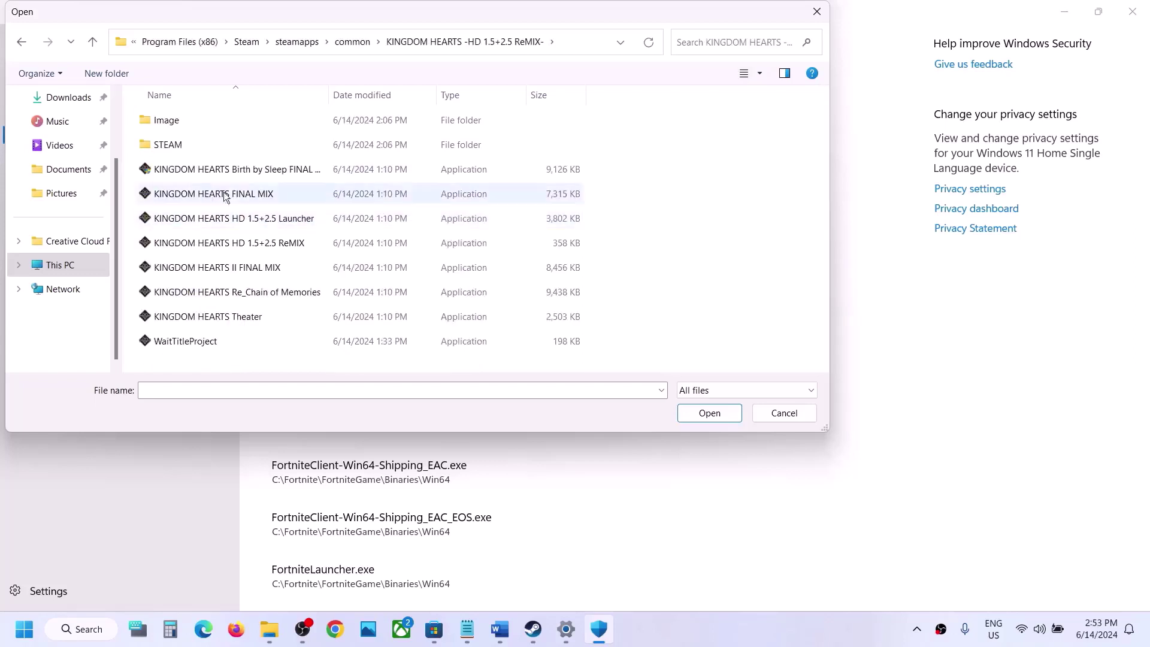
{"action": "left_click", "coordinate": [218, 177]}
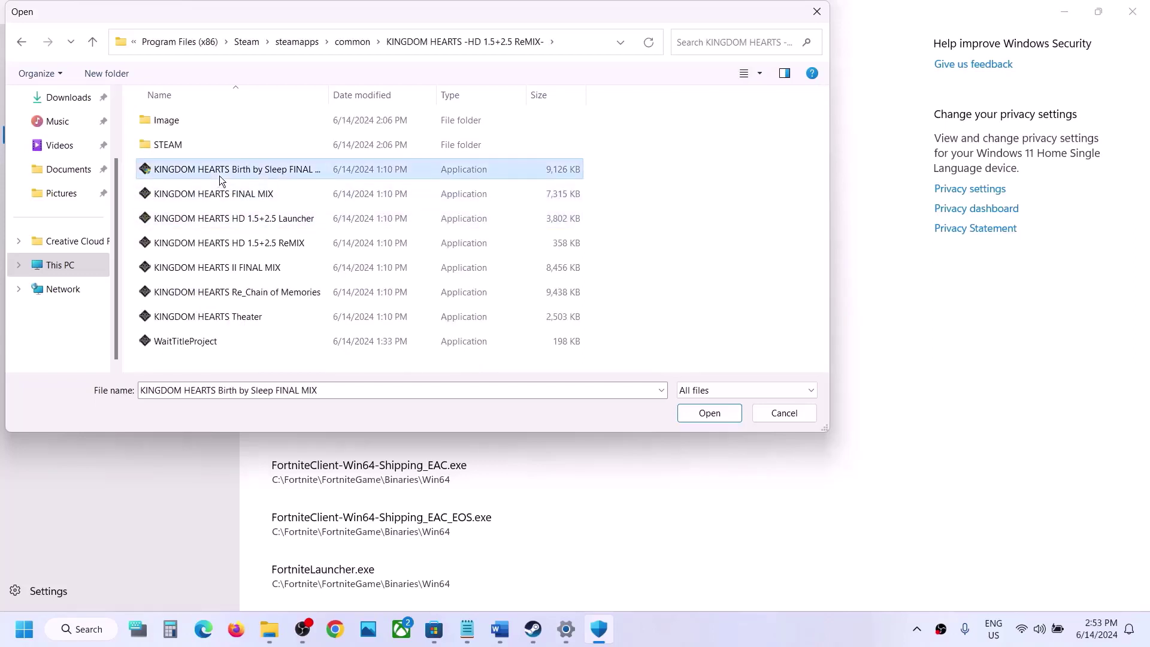
Step: Allow Birth by Sleep FINAL MIX and KINGDOM HEARTS FINAL MIX through Controlled folder access
{"action": "left_click", "coordinate": [710, 414]}
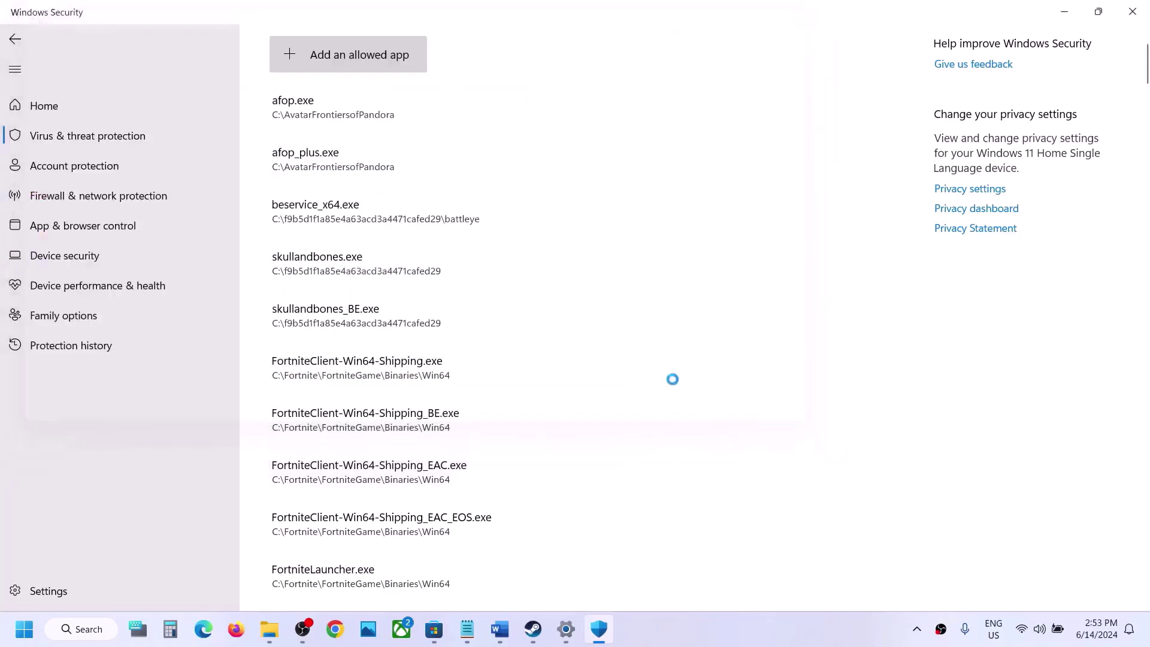
{"action": "left_click", "coordinate": [405, 66]}
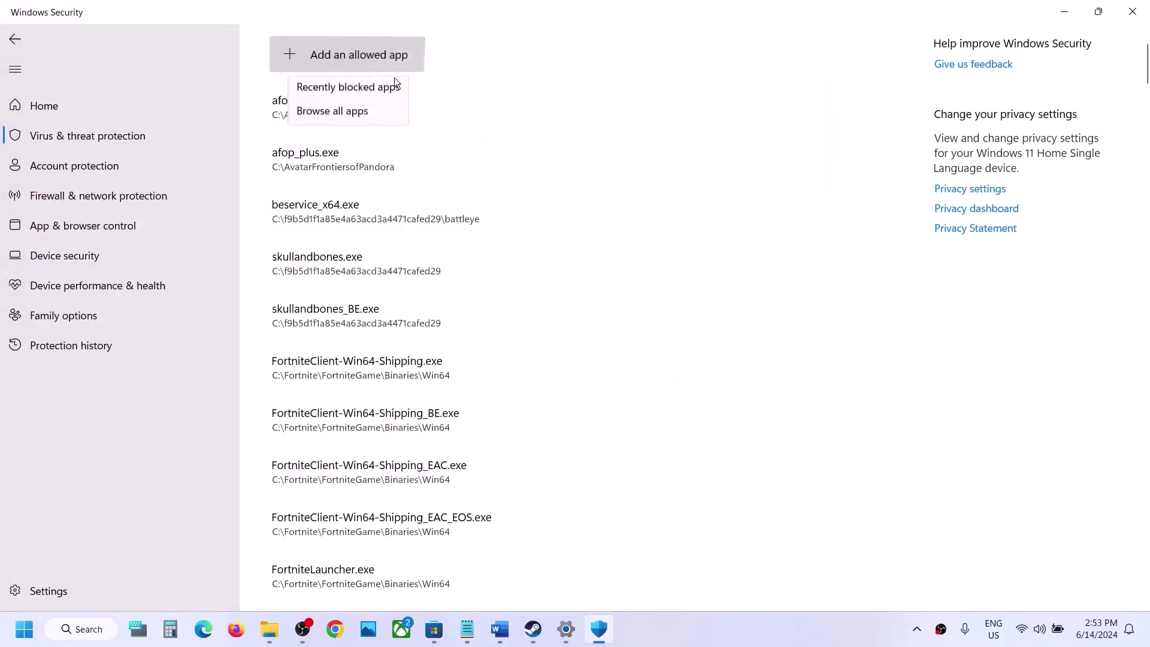
{"action": "left_click", "coordinate": [350, 122]}
{"action": "double_click", "coordinate": [226, 187]}
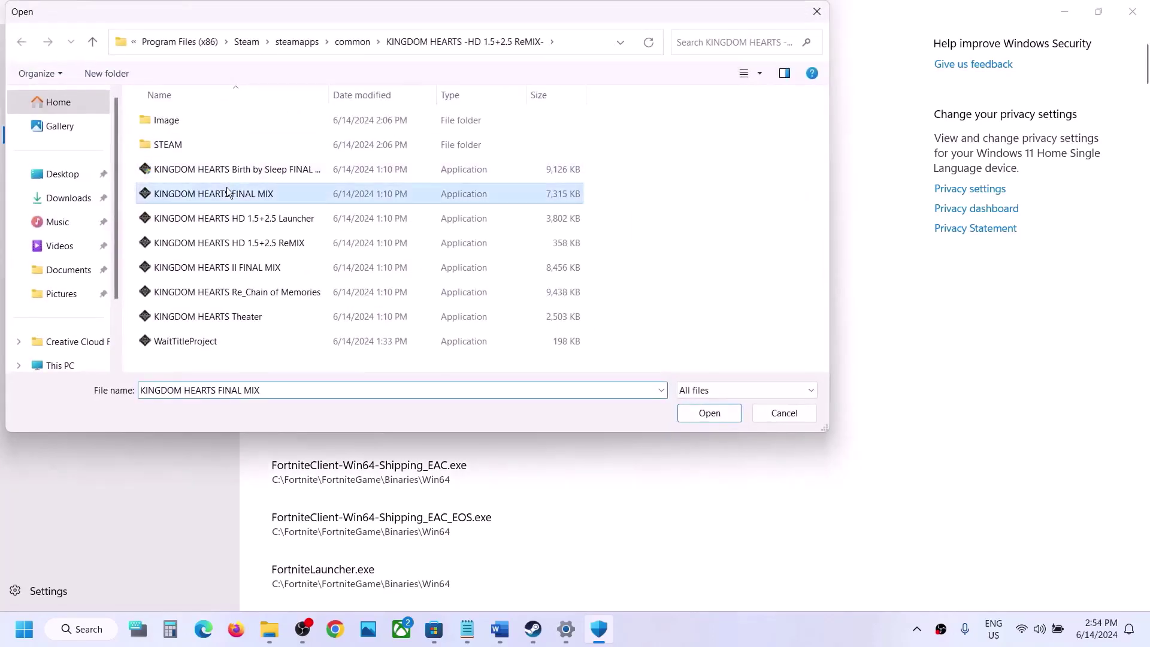
Step: Add the HD 1.5+2.5 Launcher and KINGDOM HEARTS HD 1.5+2.5 ReMIX as allowed apps
{"action": "left_click", "coordinate": [336, 67]}
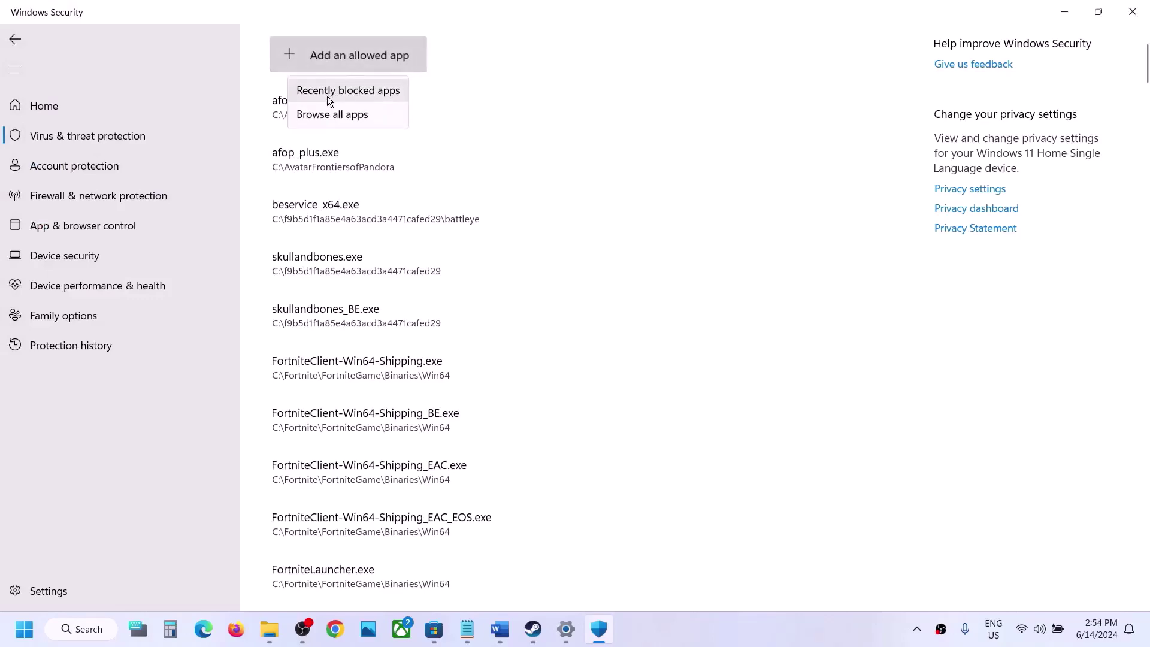
{"action": "left_click", "coordinate": [323, 111]}
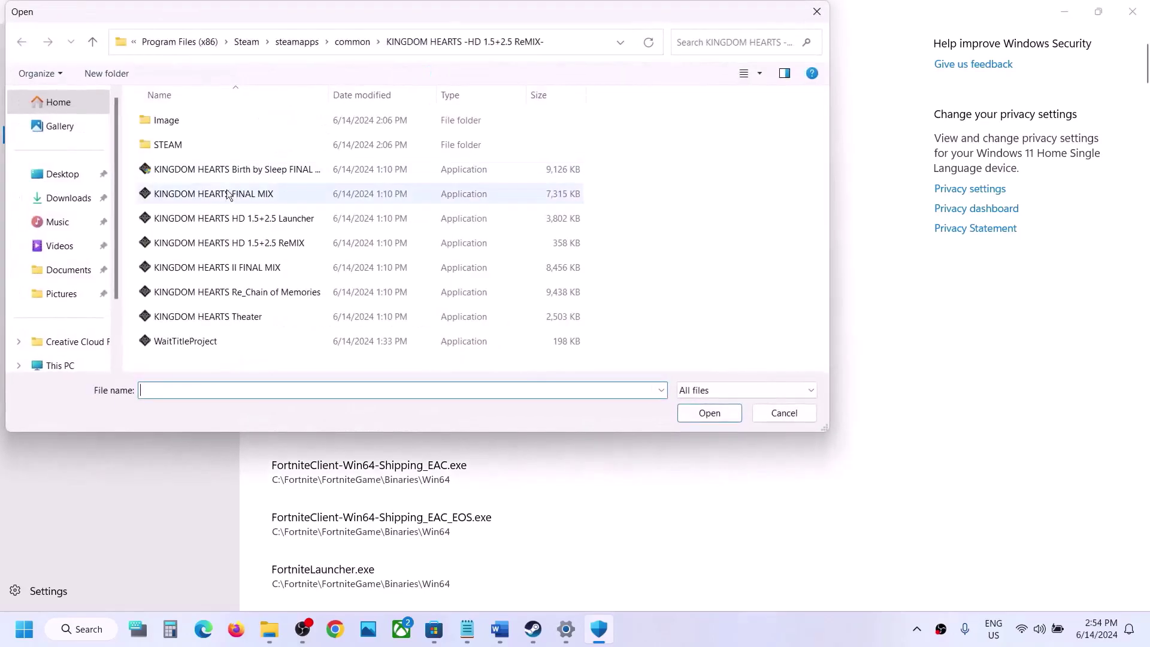
{"action": "double_click", "coordinate": [207, 217]}
{"action": "left_click", "coordinate": [359, 55]}
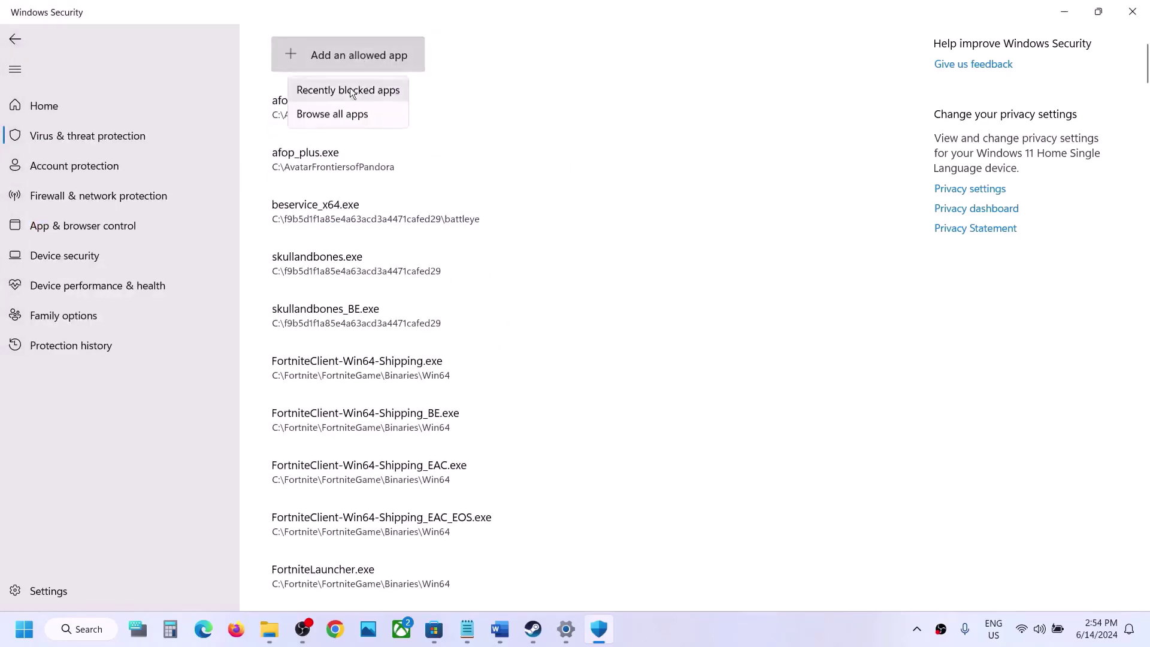
{"action": "left_click", "coordinate": [340, 117]}
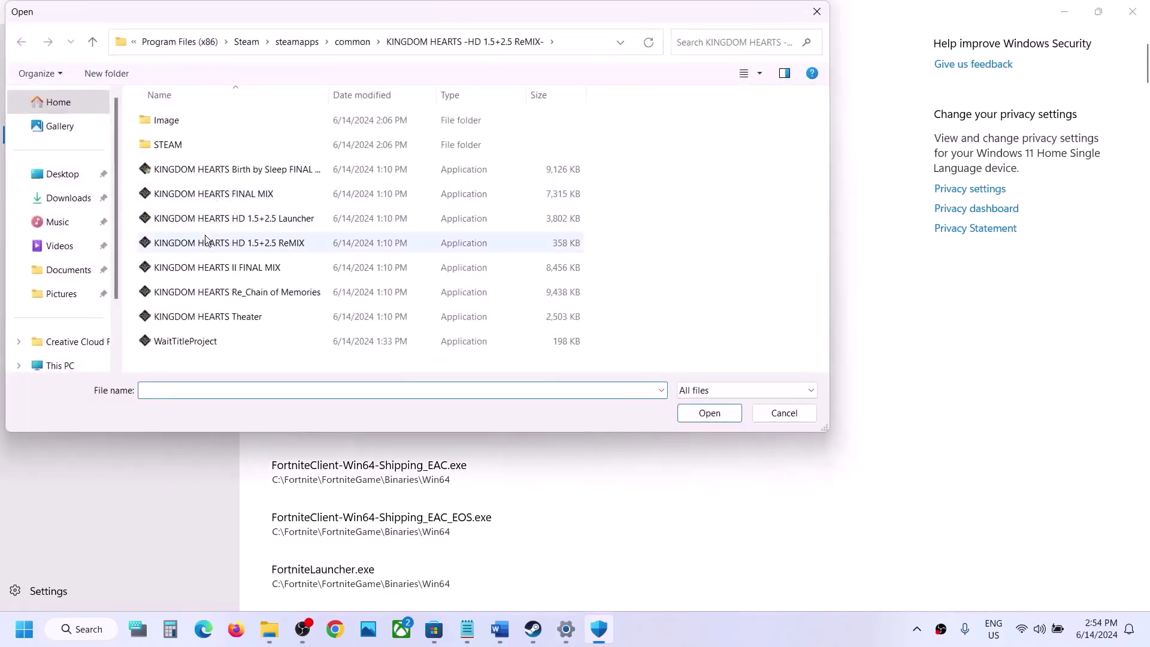
{"action": "double_click", "coordinate": [206, 241]}
Step: Add KINGDOM HEARTS II FINAL MIX and Re_Chain of Memories as allowed apps
{"action": "left_click", "coordinate": [382, 67]}
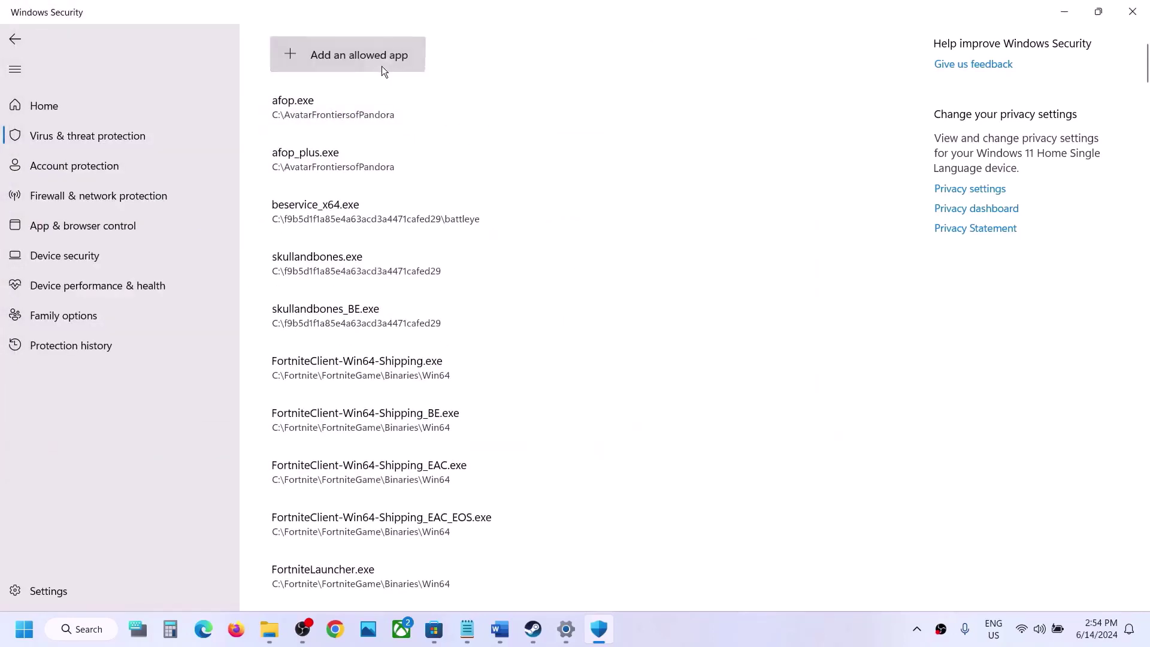
{"action": "left_click", "coordinate": [341, 118]}
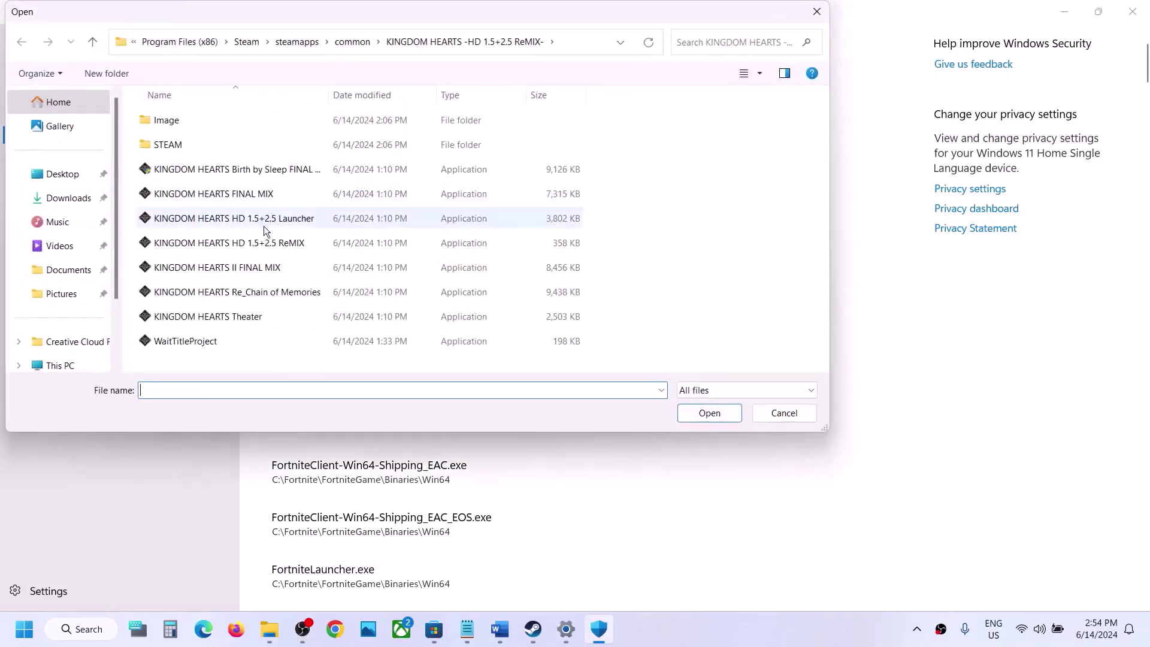
{"action": "double_click", "coordinate": [251, 267]}
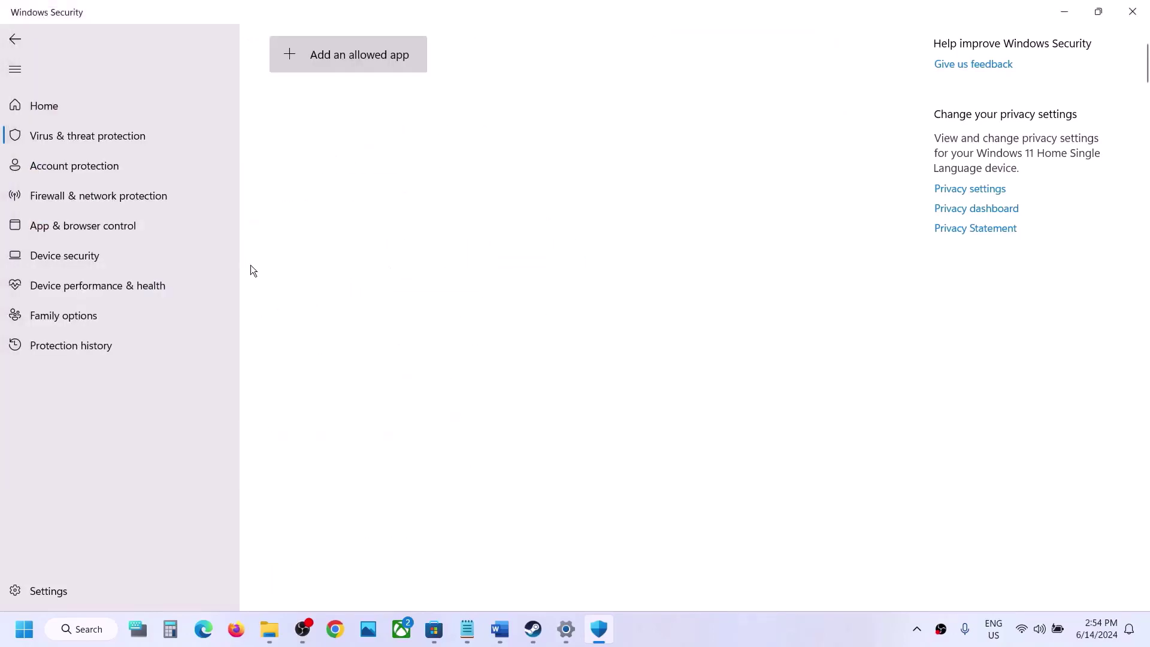
{"action": "left_click", "coordinate": [353, 59]}
{"action": "left_click", "coordinate": [346, 114]}
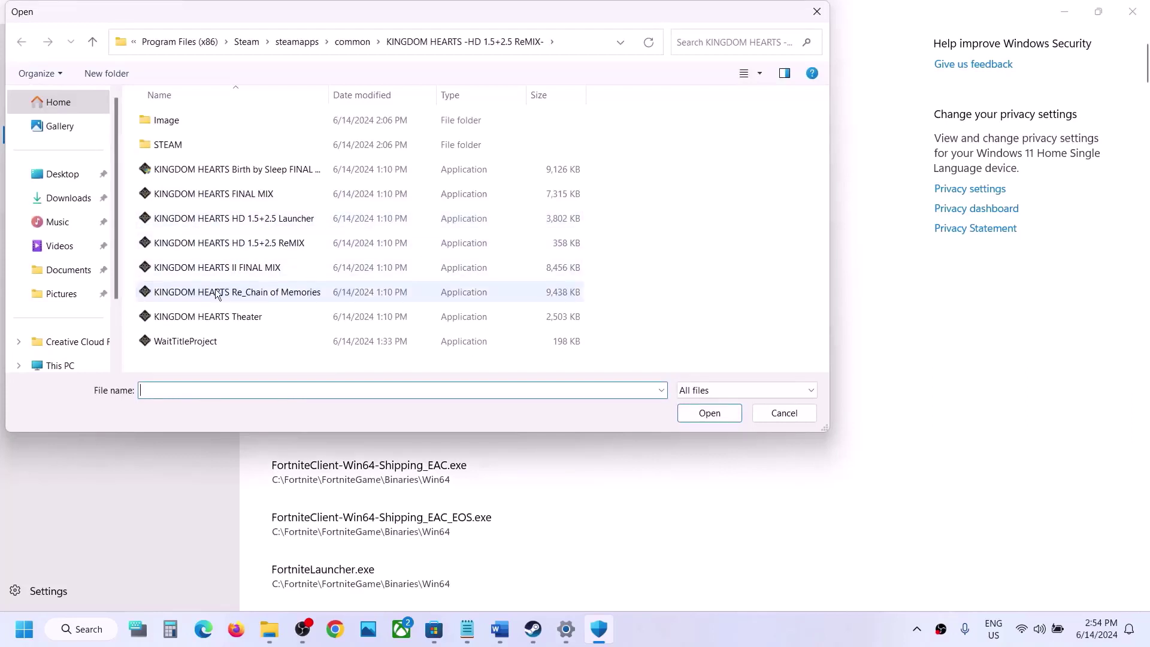
{"action": "left_click", "coordinate": [227, 291]}
{"action": "left_click", "coordinate": [694, 412]}
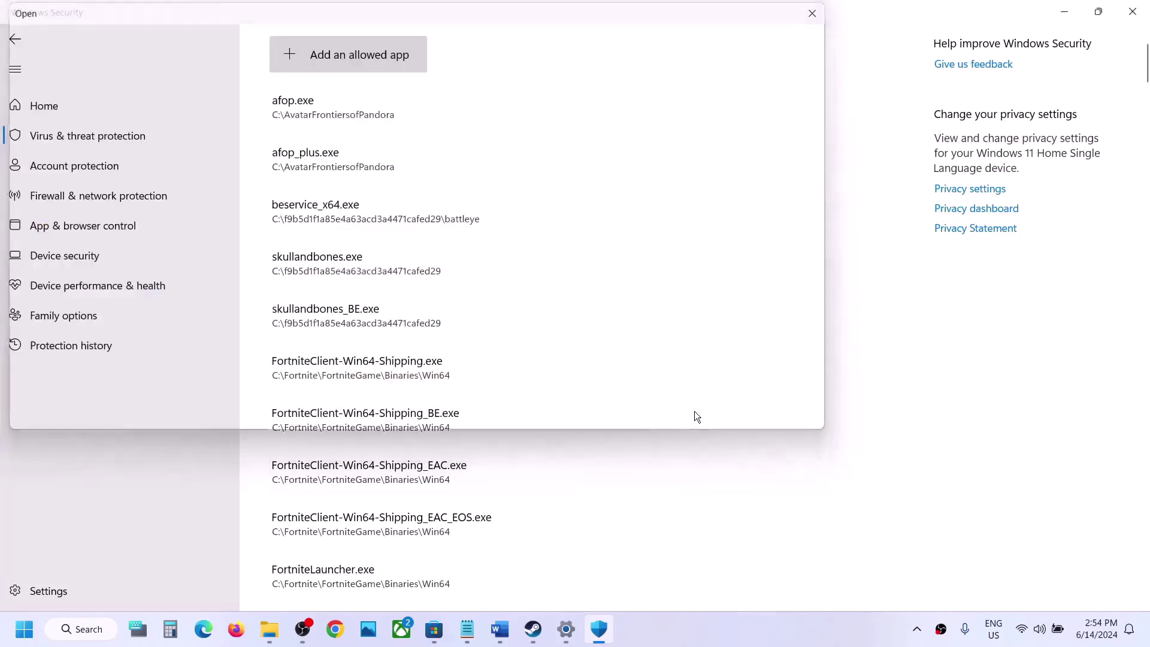
{"action": "left_click", "coordinate": [362, 59]}
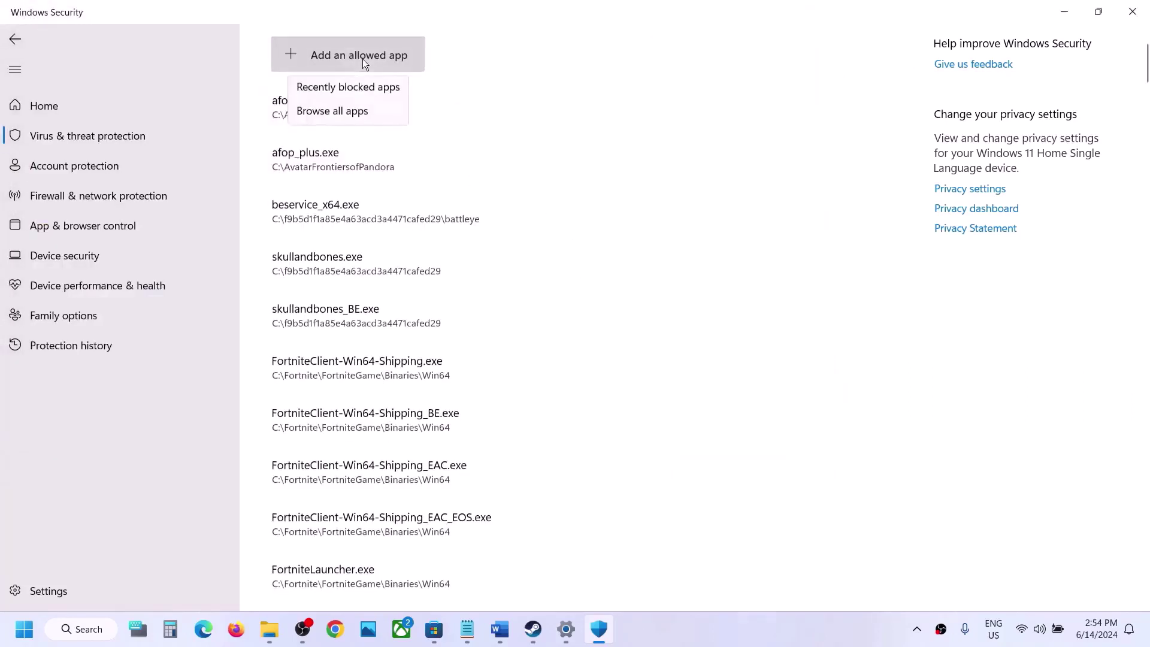
{"action": "left_click", "coordinate": [333, 114]}
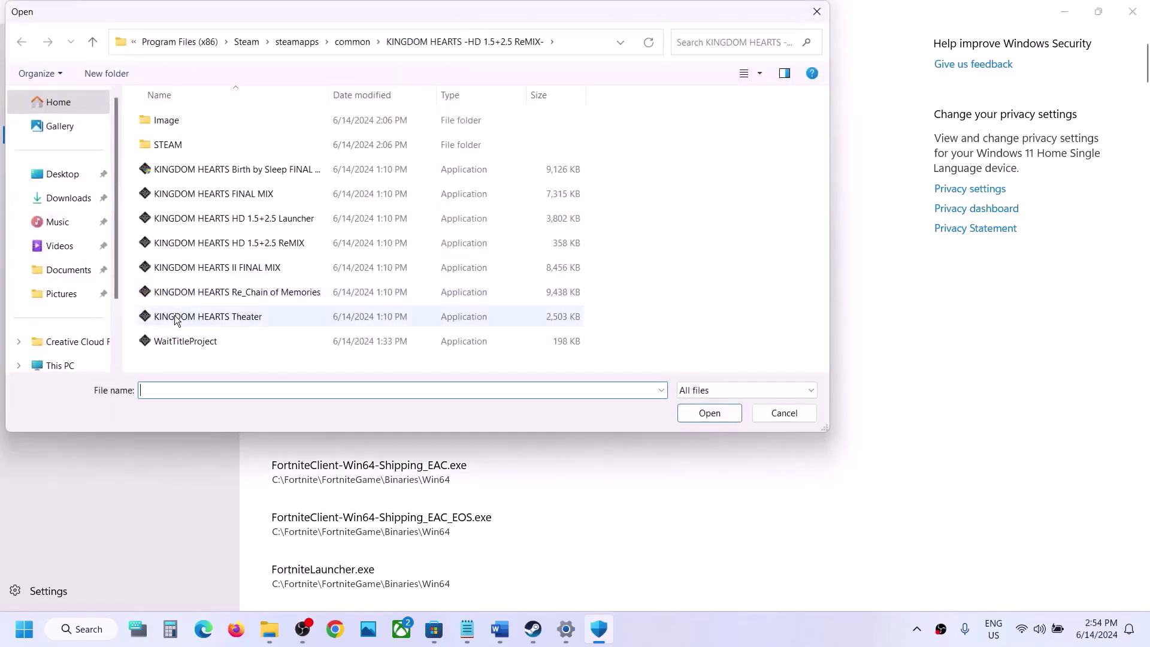